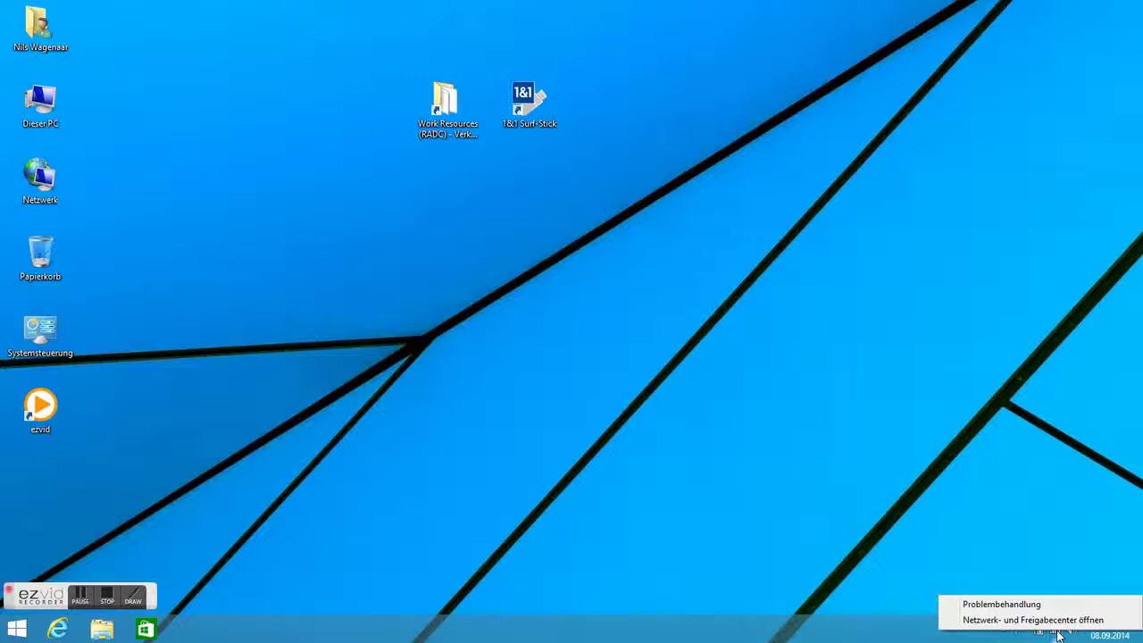
Check the connection status of NW IT DA in the network list.
{"action": "left_click", "coordinate": [1012, 543]}
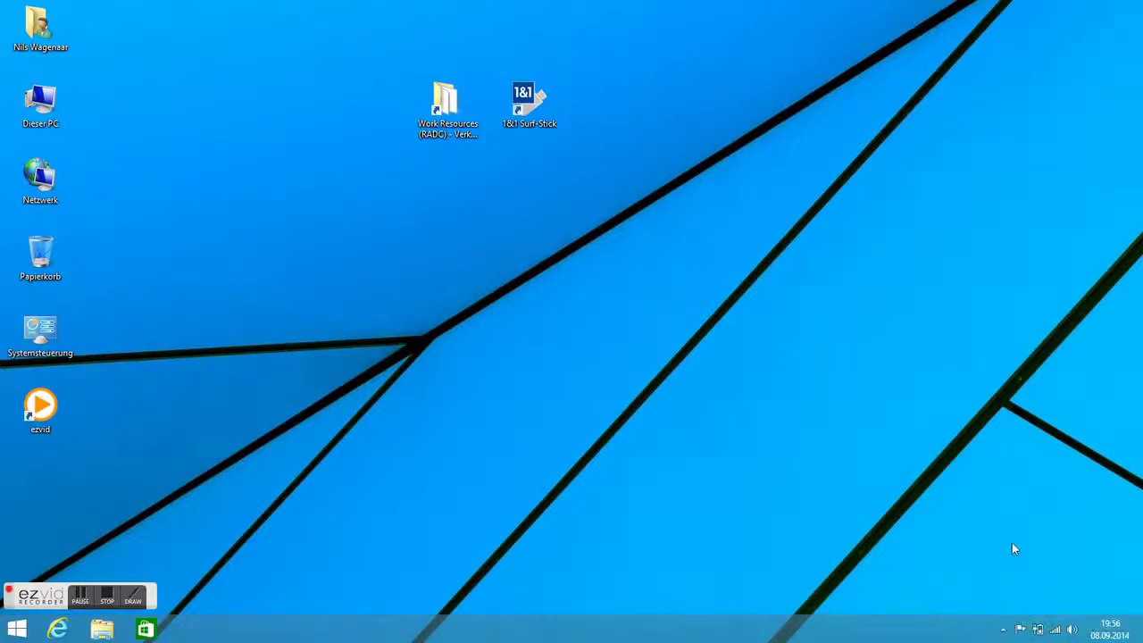
{"action": "left_click", "coordinate": [1055, 628]}
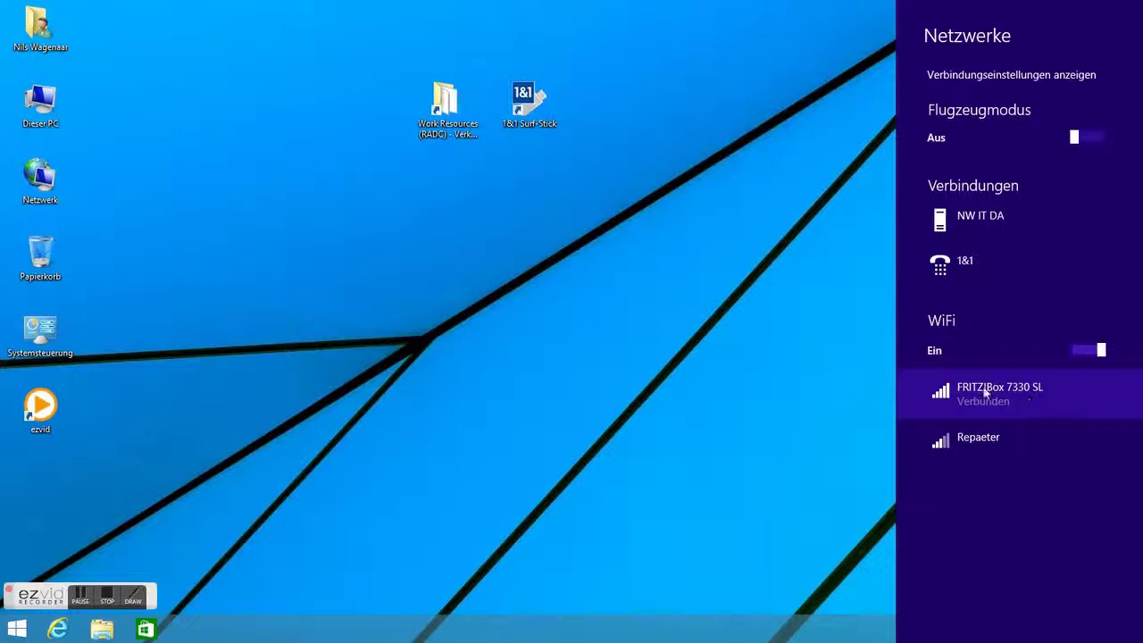
{"action": "left_click", "coordinate": [958, 233]}
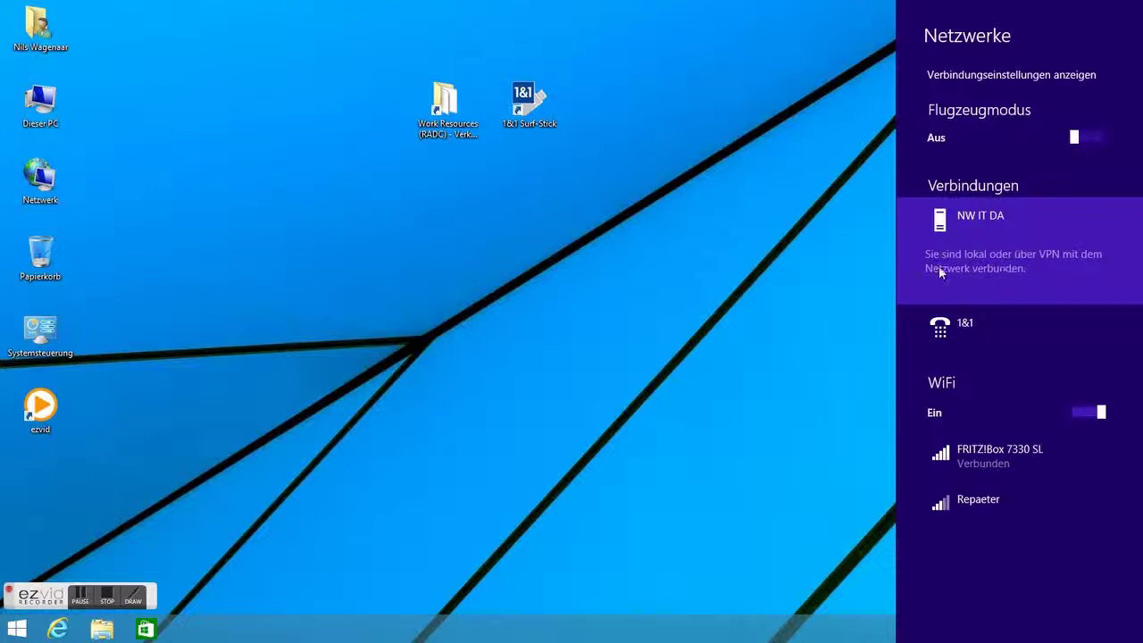
{"action": "left_click", "coordinate": [449, 130]}
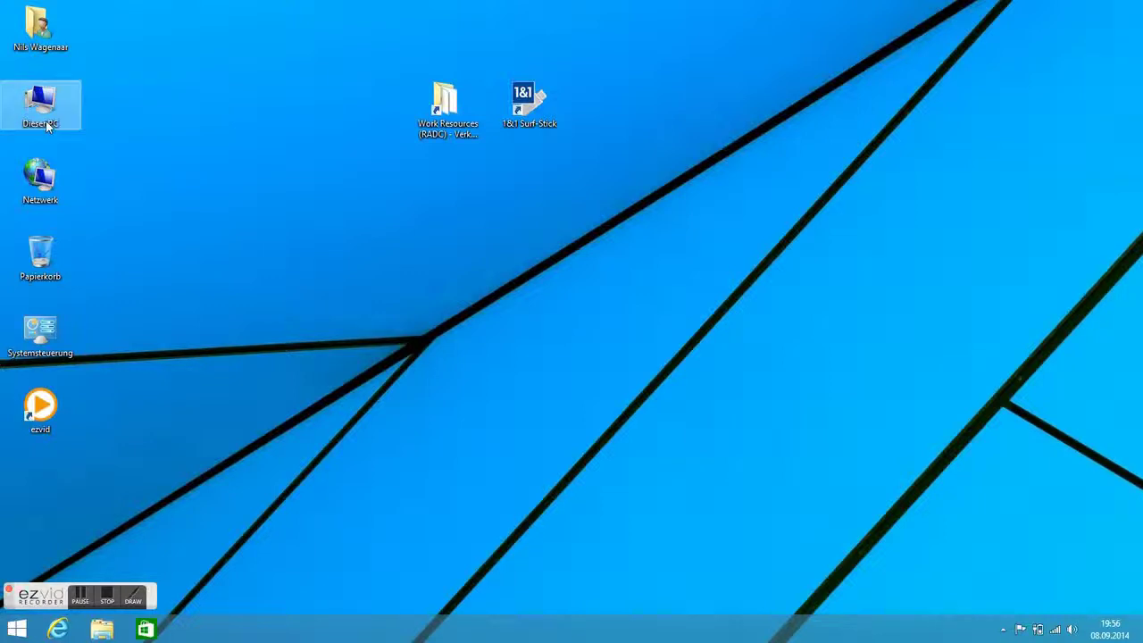
Inspect the contents of the network drives Firma (F:) and Privat (P:) in Dieser PC.
{"action": "double_click", "coordinate": [45, 116]}
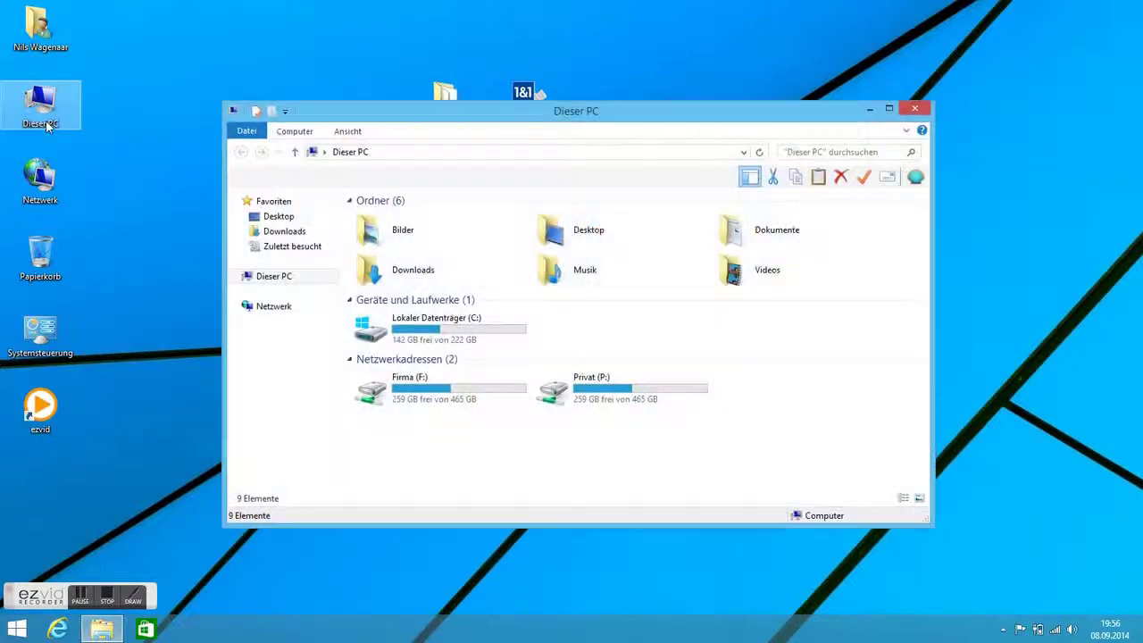
{"action": "double_click", "coordinate": [438, 402]}
{"action": "left_click", "coordinate": [241, 152]}
{"action": "double_click", "coordinate": [591, 387]}
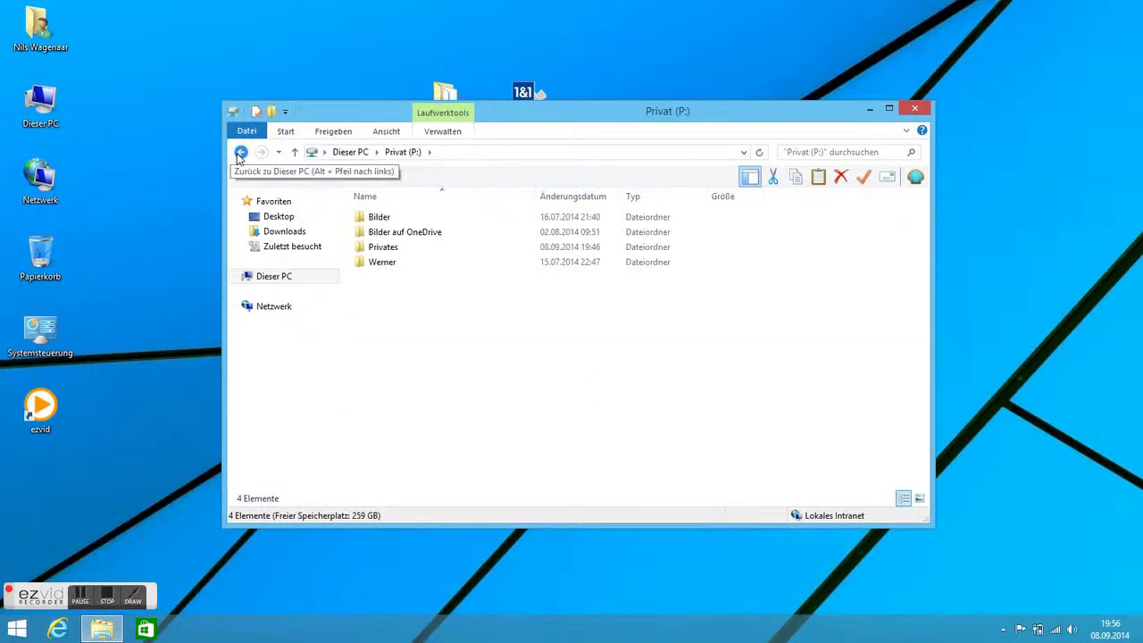
{"action": "left_click", "coordinate": [241, 152]}
Browse the server share \\nt12dc1, look into its SYSVOL and NETLOGON folders, and close the Explorer window.
{"action": "left_click", "coordinate": [397, 152]}
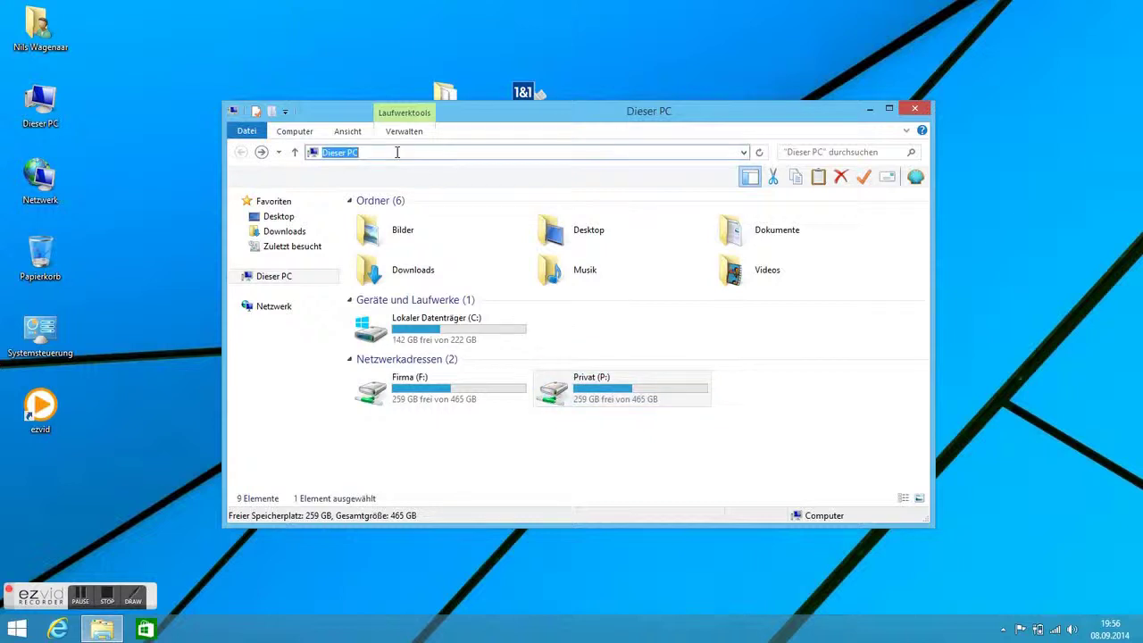
{"action": "type", "text": "\\\\nt"}
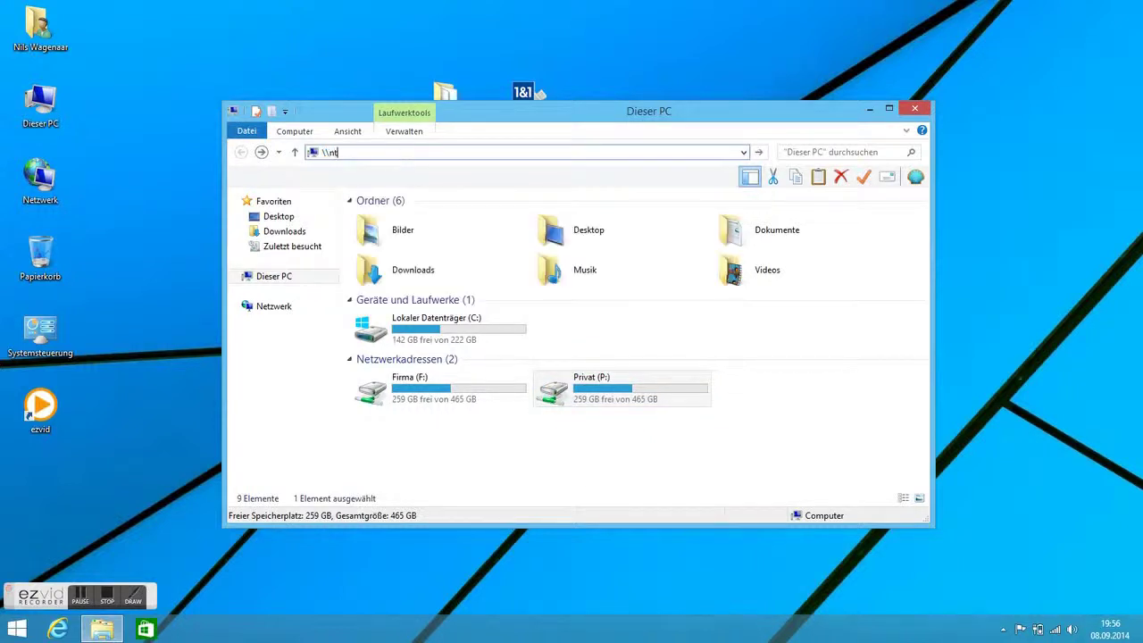
{"action": "type", "text": "12dc1"}
{"action": "key", "text": "Return"}
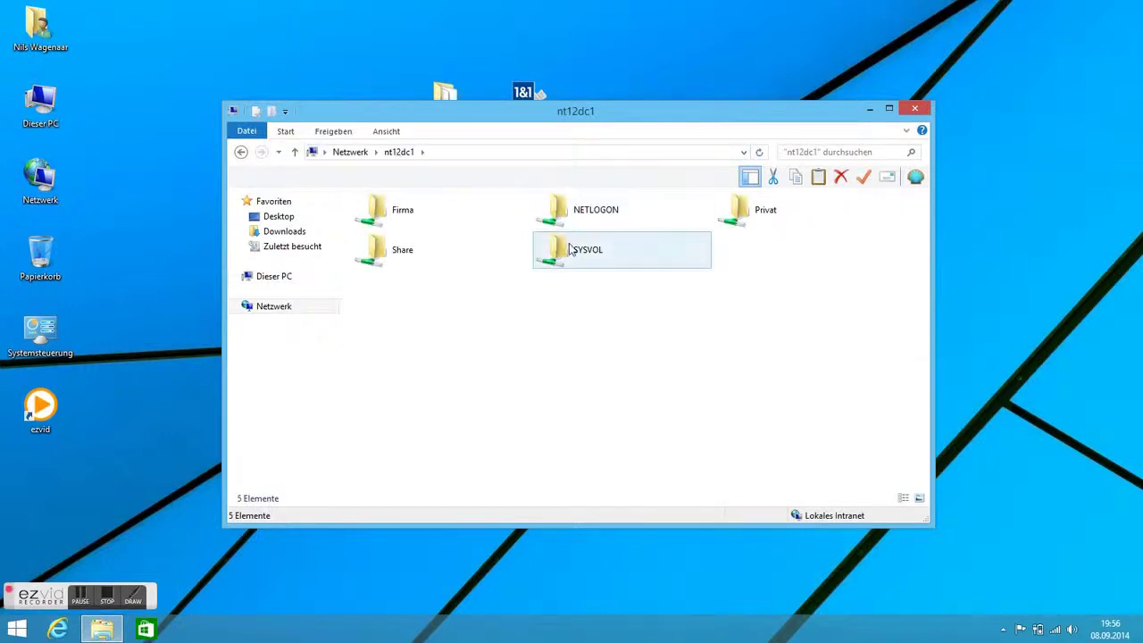
{"action": "double_click", "coordinate": [569, 248]}
{"action": "key", "text": "BackSpace"}
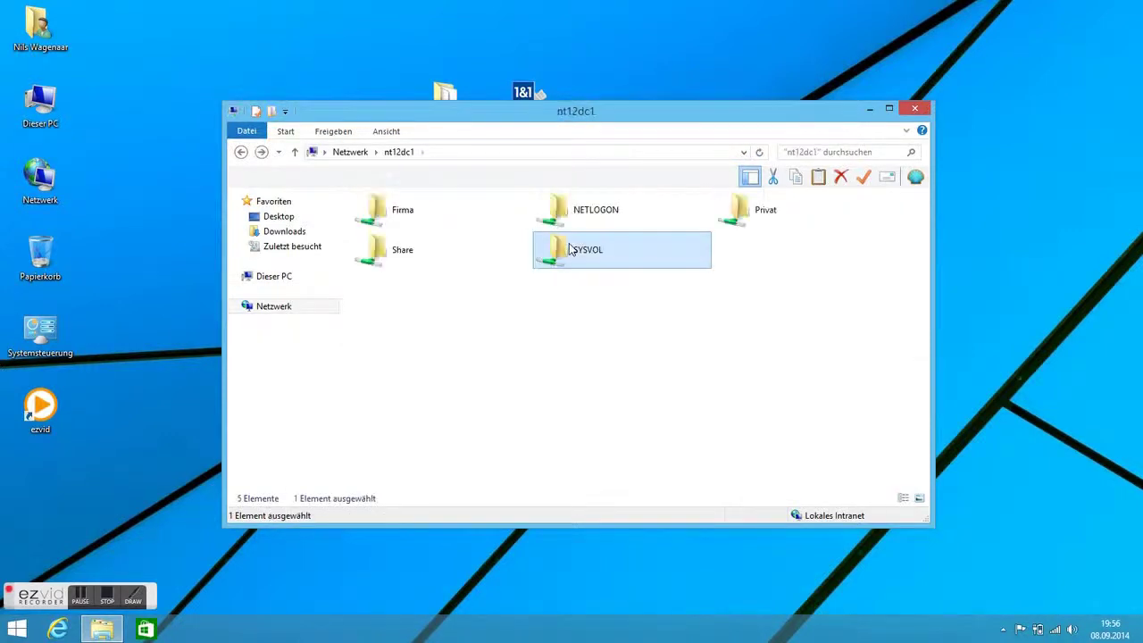
{"action": "double_click", "coordinate": [571, 216]}
{"action": "key", "text": "BackSpace"}
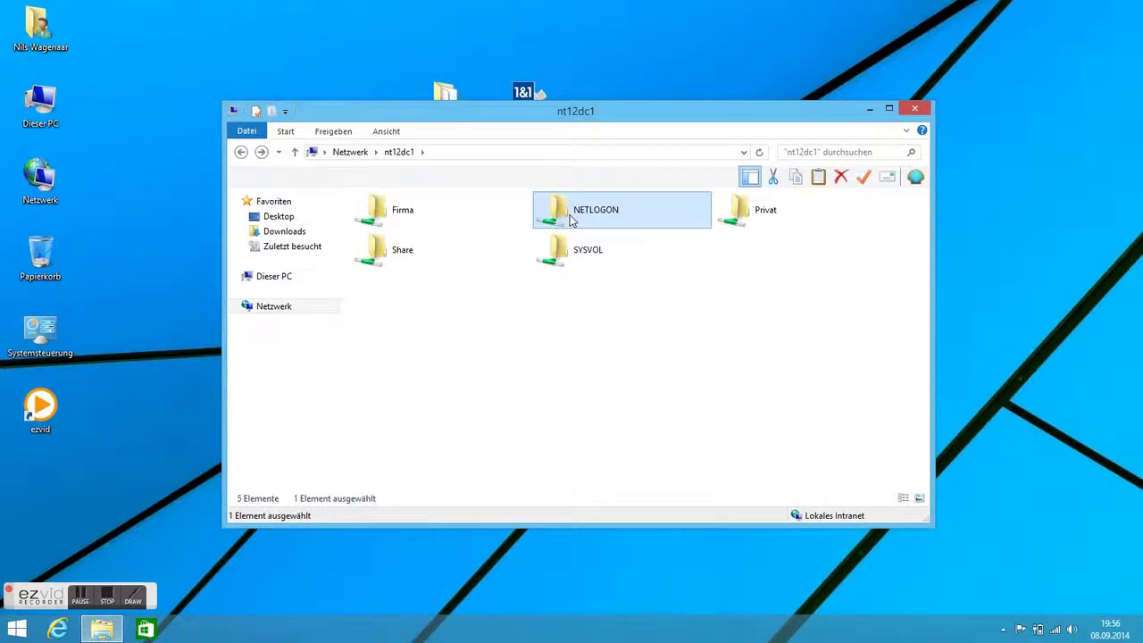
{"action": "key", "text": "BackSpace"}
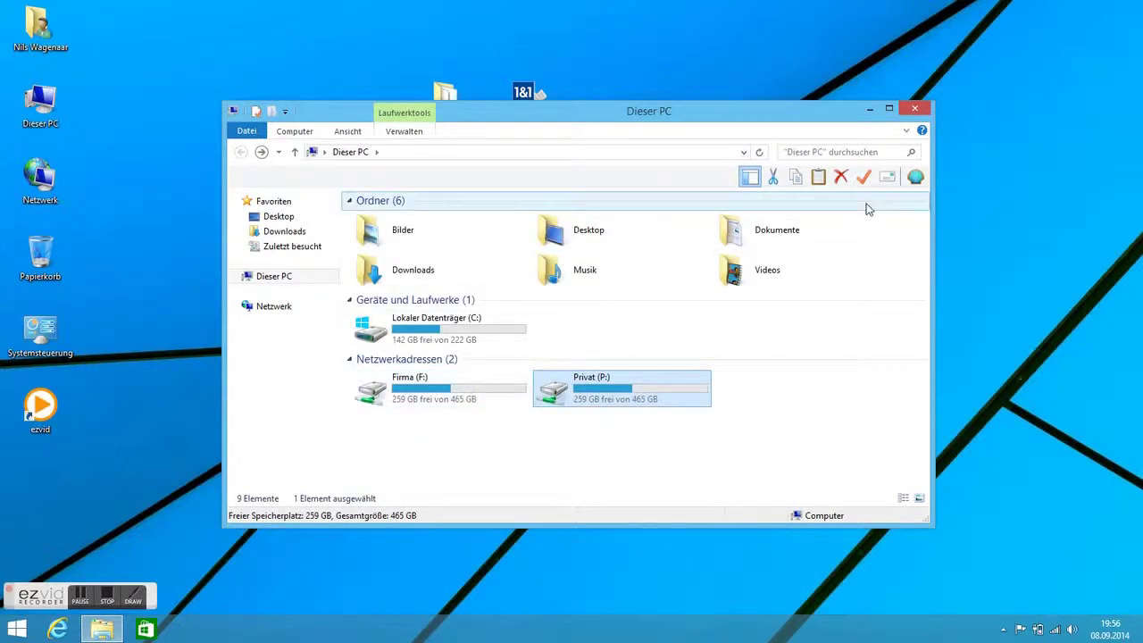
{"action": "left_click", "coordinate": [914, 108]}
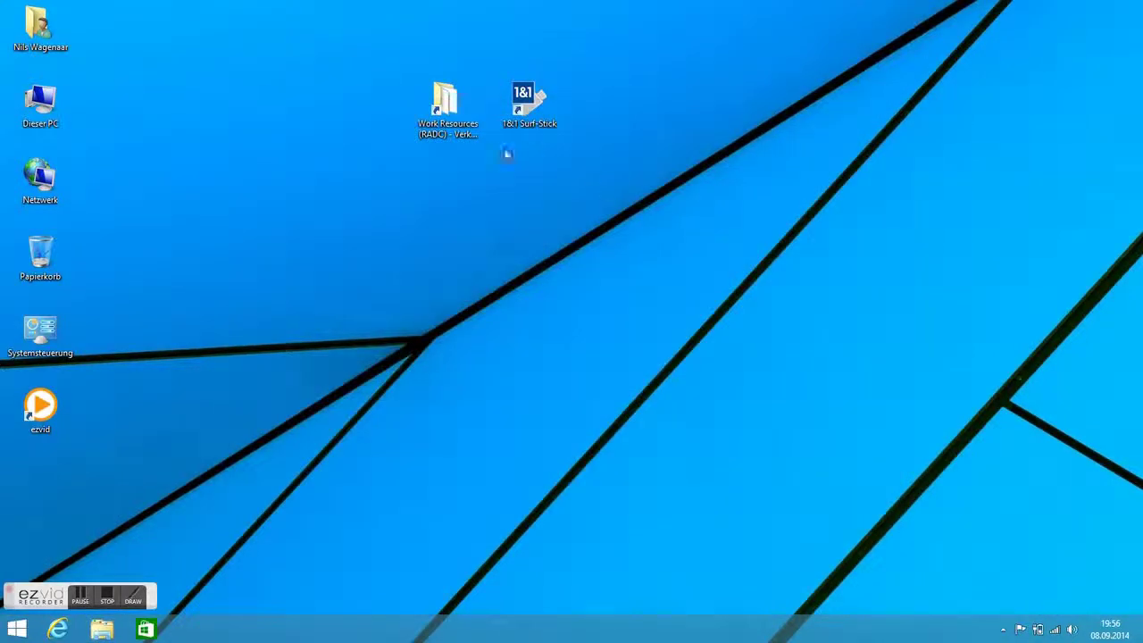
Start the LibreOffice Base RemoteApp from the Work Resources (RADC) folder and dismiss its database wizard.
{"action": "double_click", "coordinate": [448, 113]}
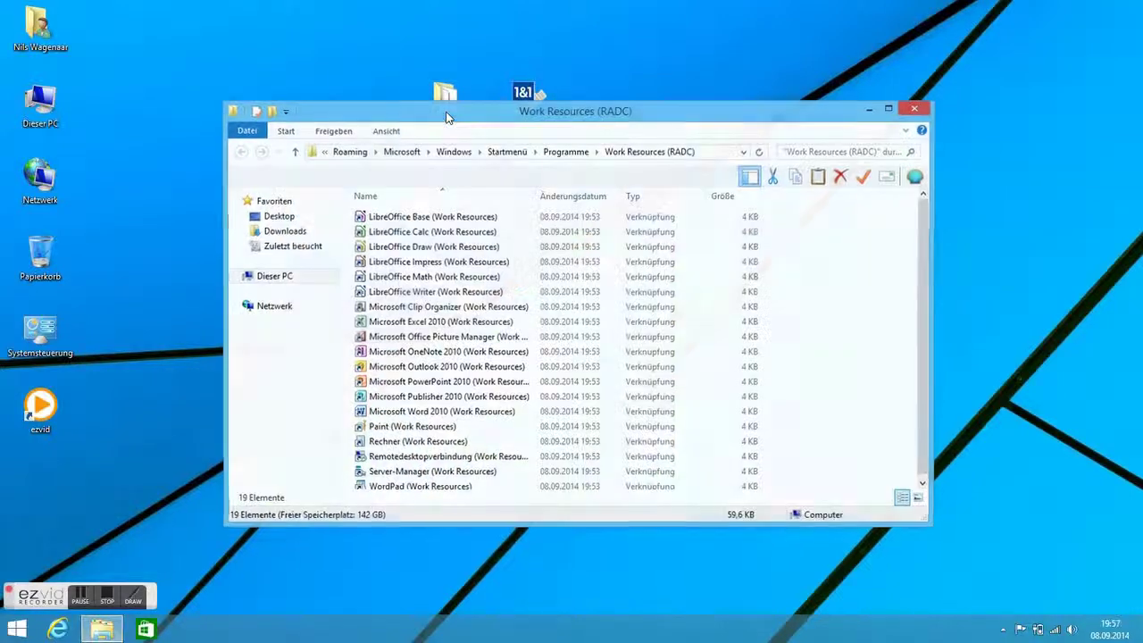
{"action": "double_click", "coordinate": [403, 220]}
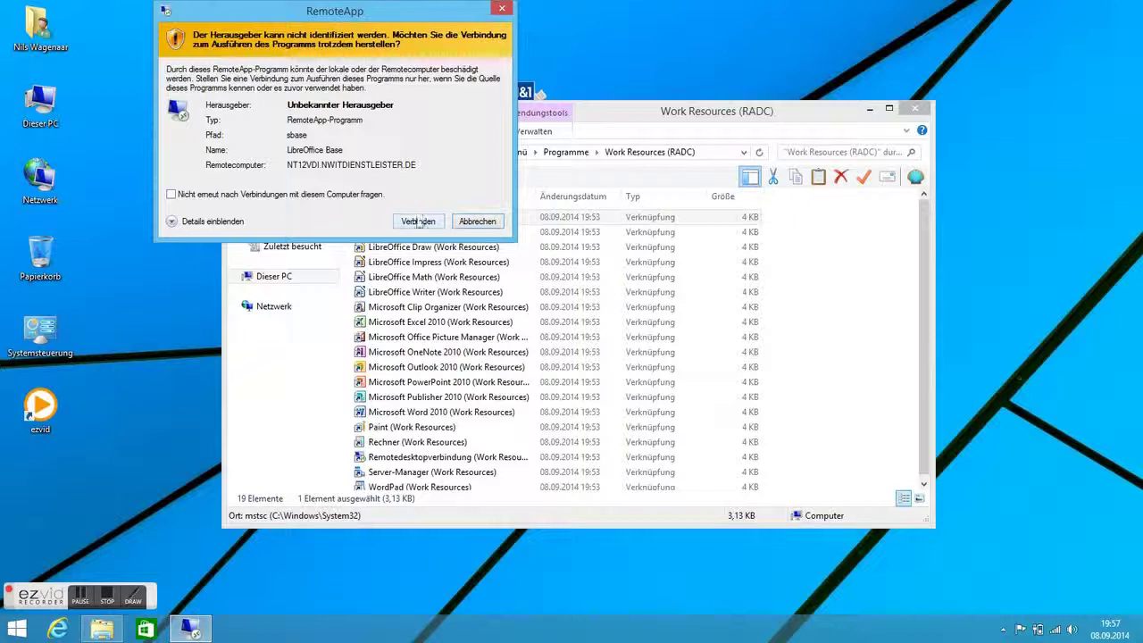
{"action": "left_click", "coordinate": [416, 219]}
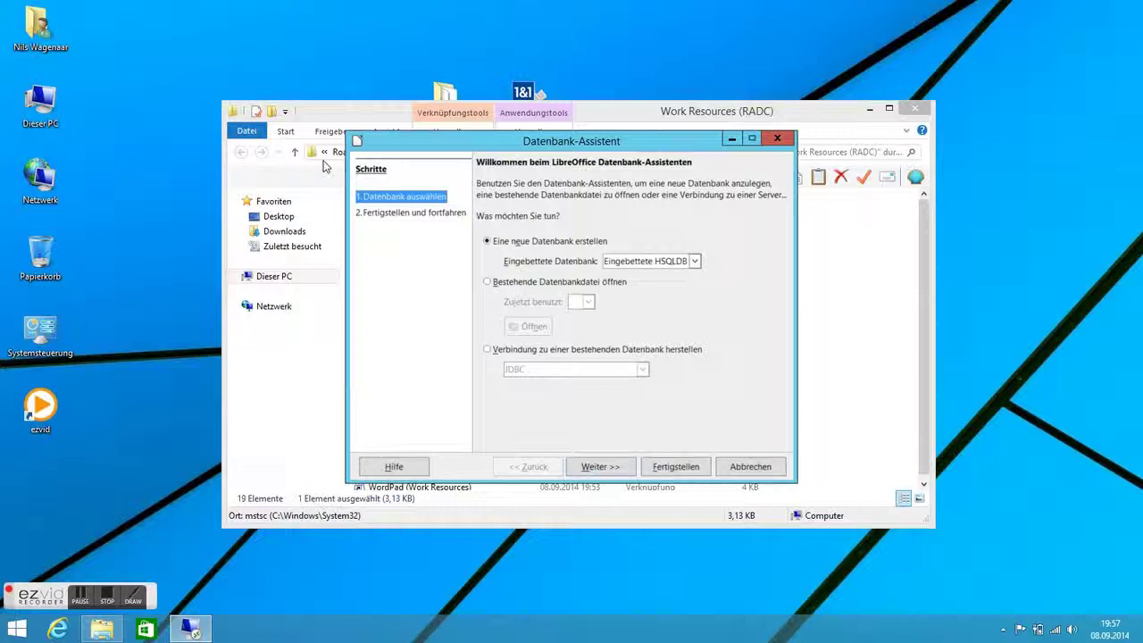
{"action": "left_click", "coordinate": [758, 472]}
Start the Microsoft Word 2010 RemoteApp with repeat connection prompts disabled and write "Das ist ein Test!" in the blank document.
{"action": "double_click", "coordinate": [469, 413]}
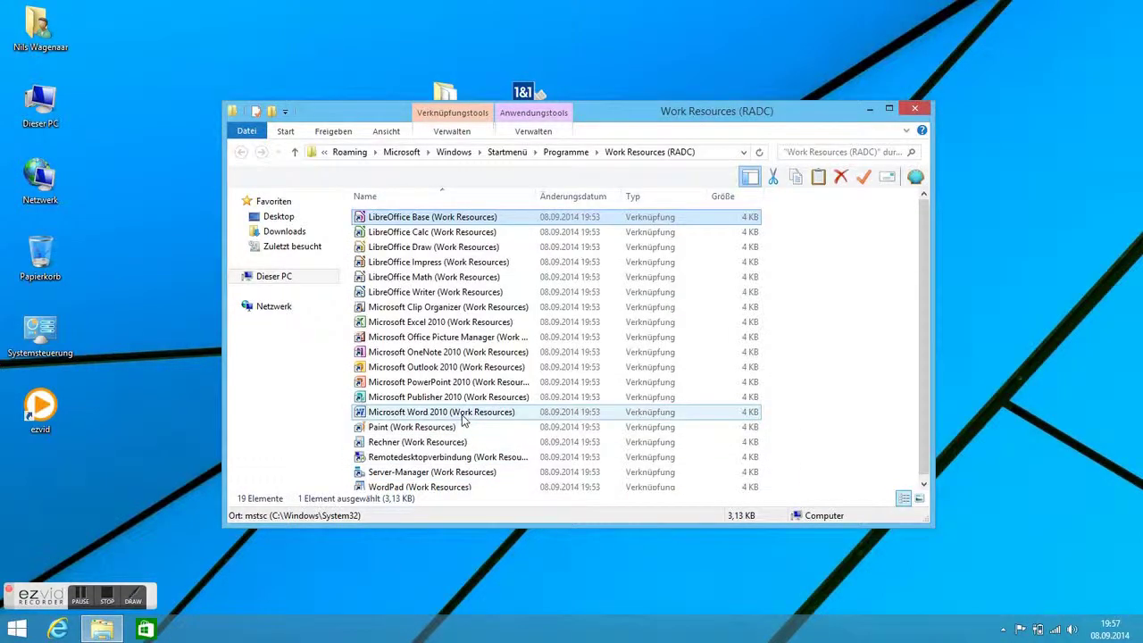
{"action": "left_click", "coordinate": [209, 218]}
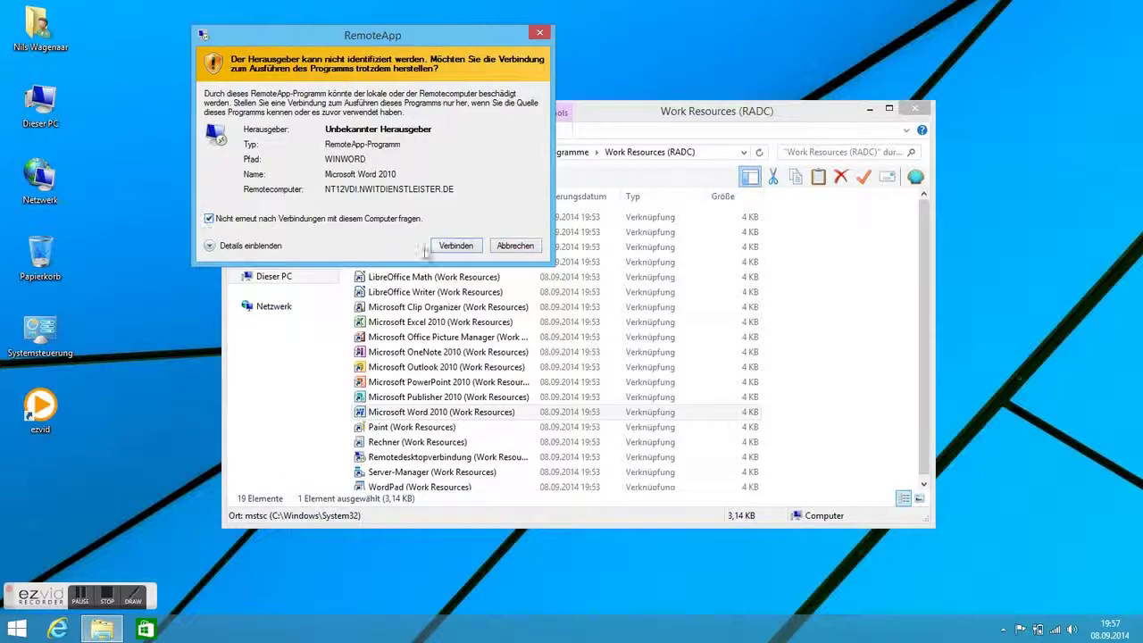
{"action": "left_click", "coordinate": [453, 245]}
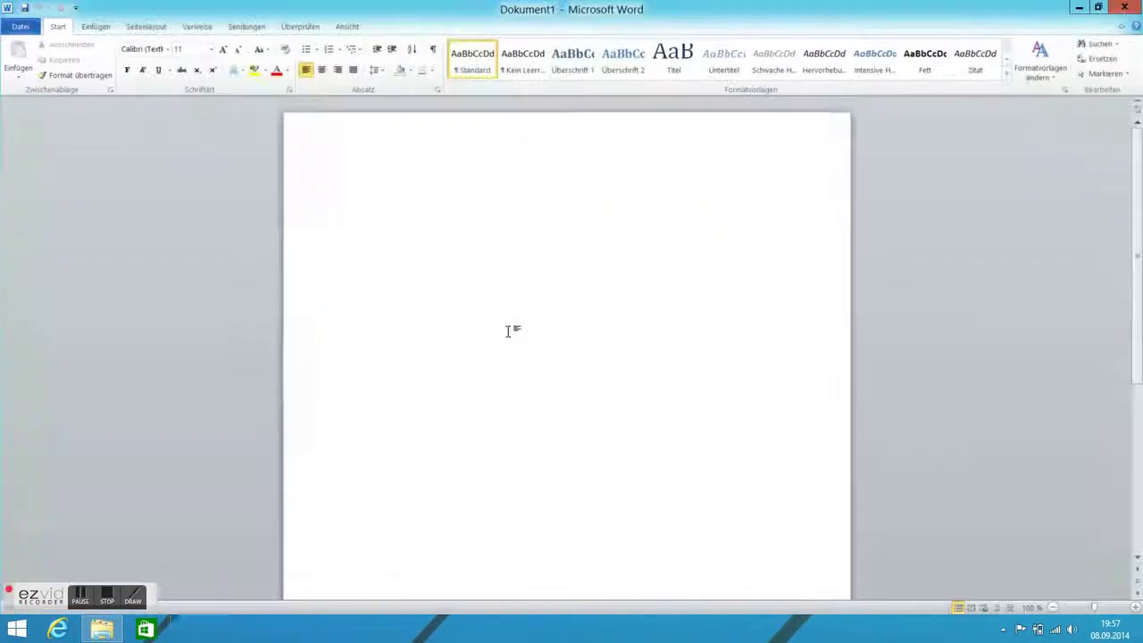
{"action": "type", "text": "Das ist ein Test!"}
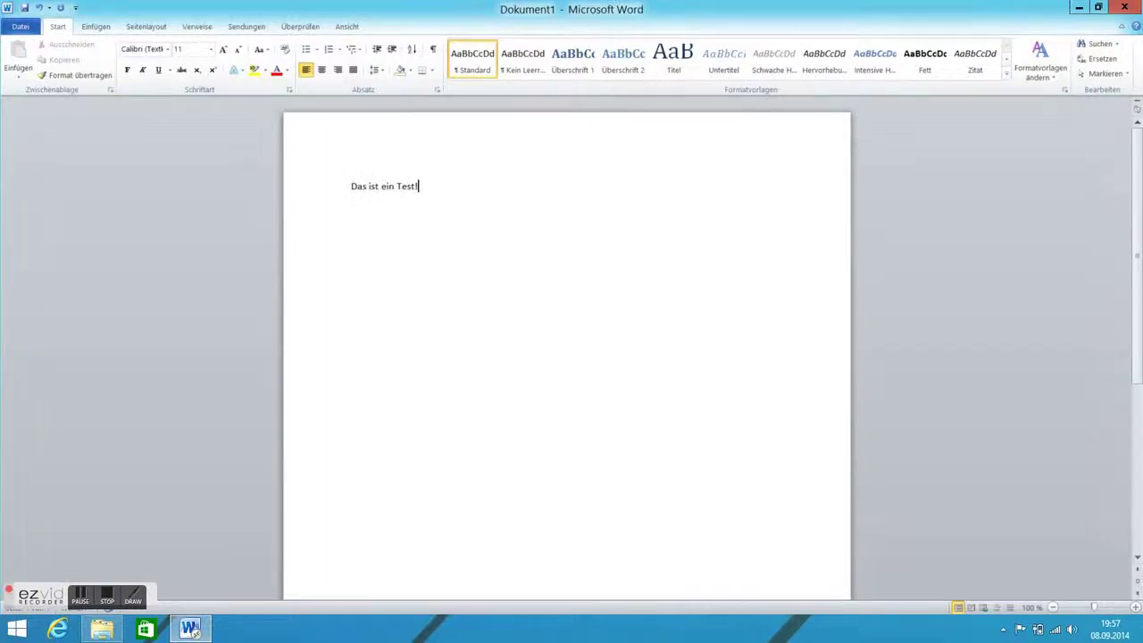
Save the document as "Das ist ein Test" on the Privat (P:) drive, then close Word and the Work Resources folder.
{"action": "left_click", "coordinate": [23, 27]}
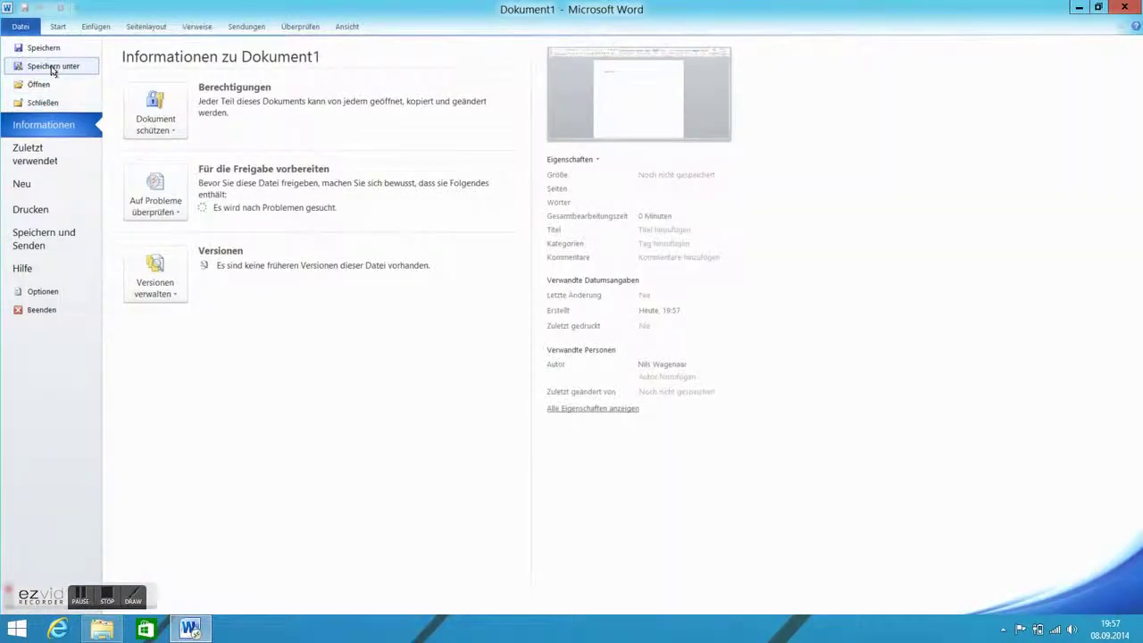
{"action": "left_click", "coordinate": [52, 68]}
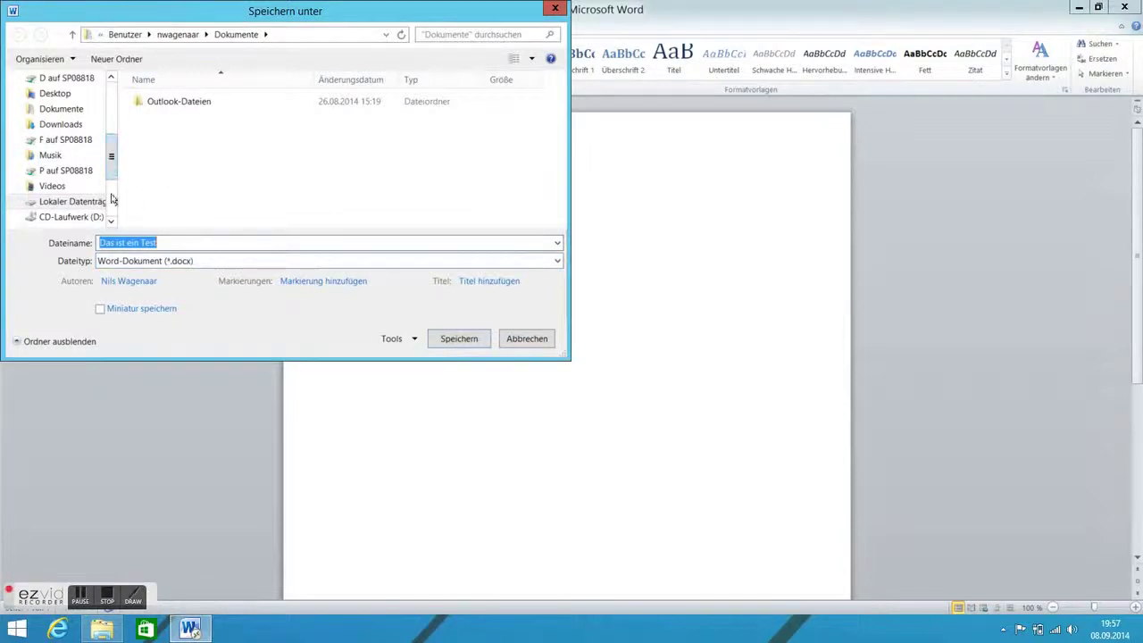
{"action": "left_click", "coordinate": [109, 197]}
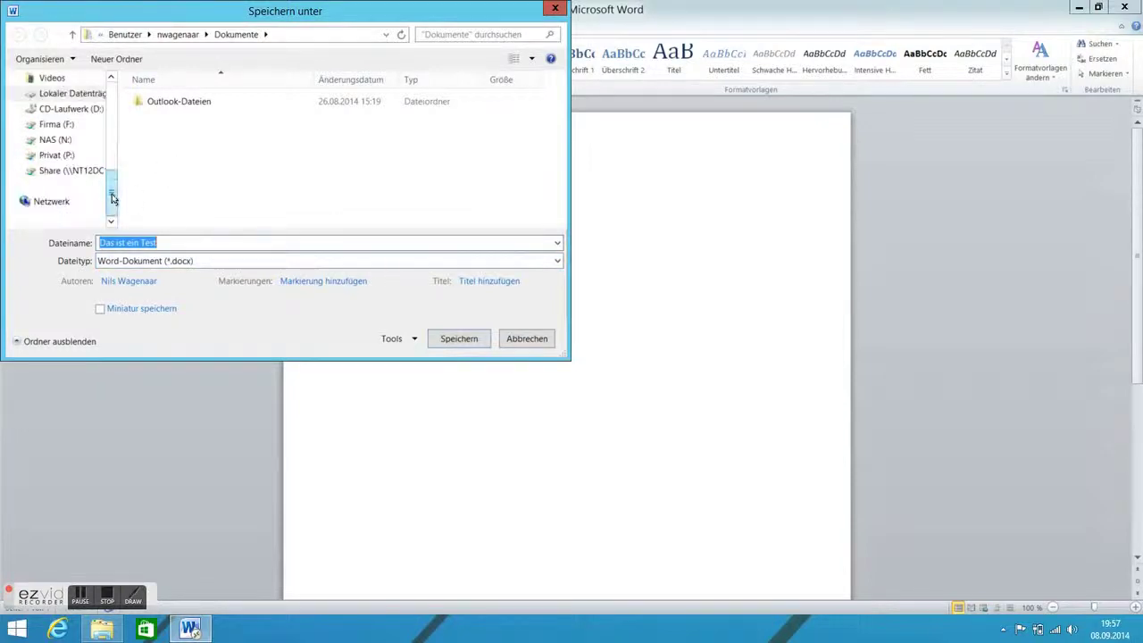
{"action": "left_click", "coordinate": [49, 154]}
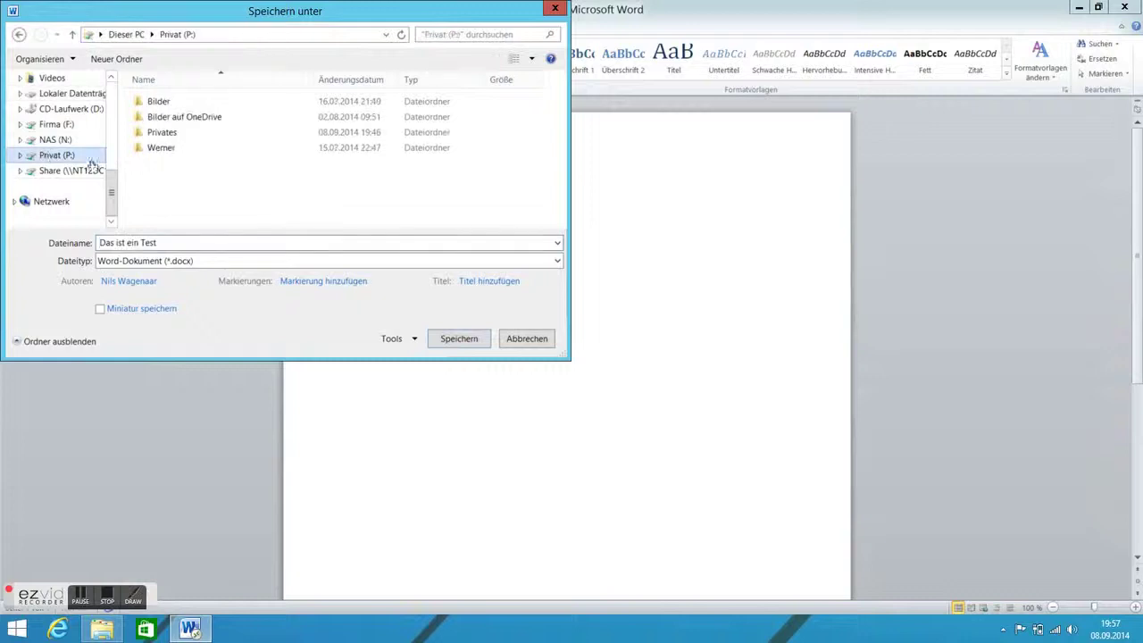
{"action": "left_click", "coordinate": [456, 339]}
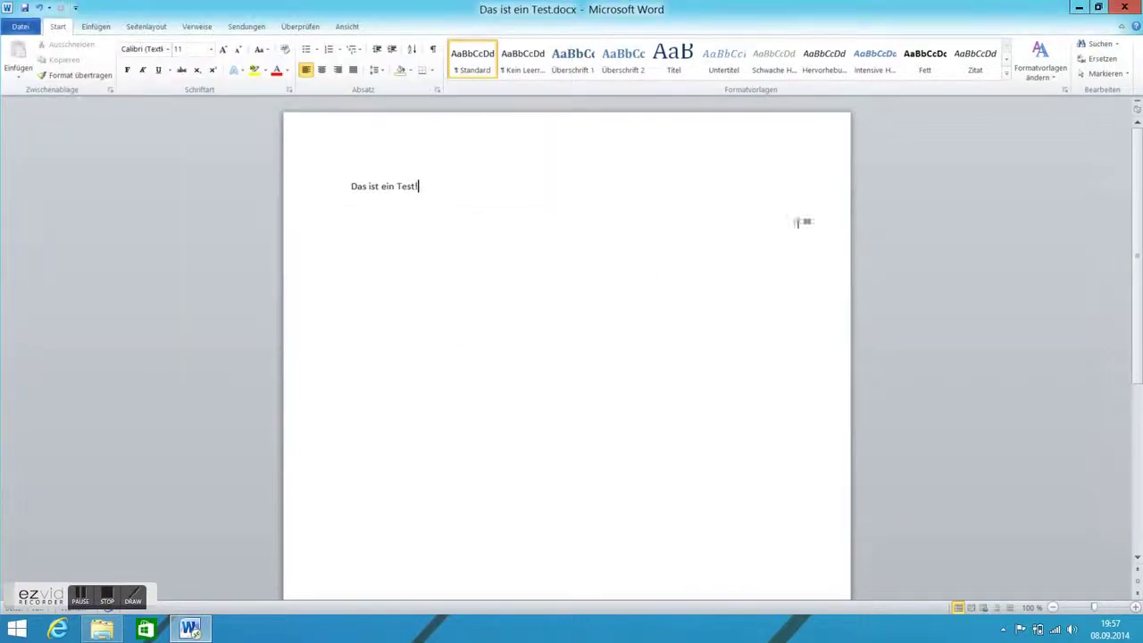
{"action": "left_click", "coordinate": [1125, 7]}
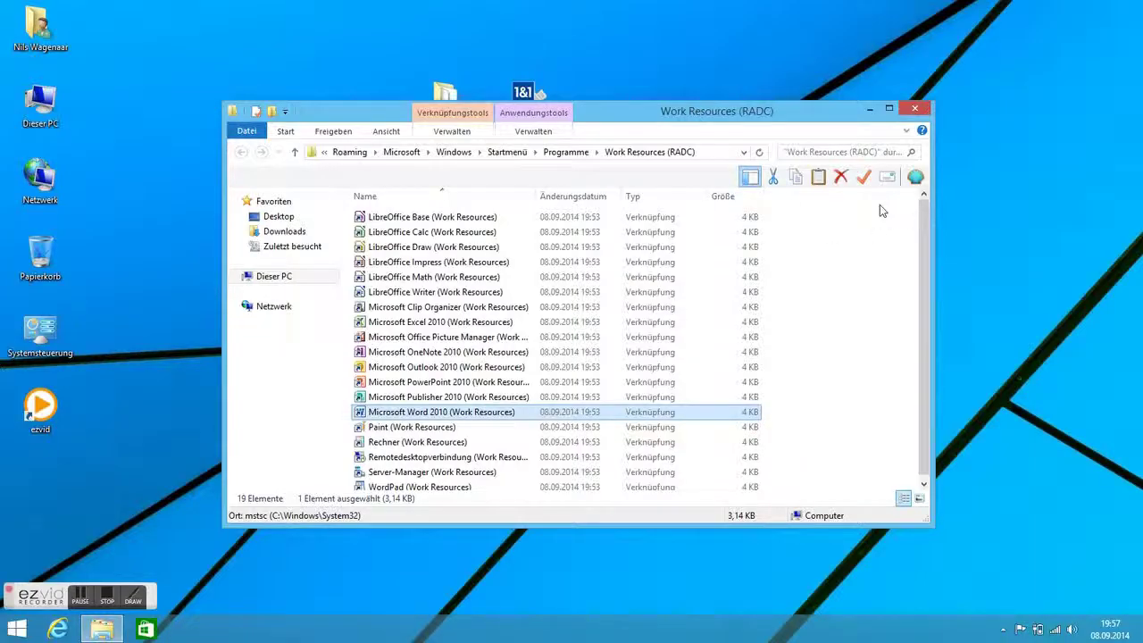
{"action": "left_click", "coordinate": [912, 109]}
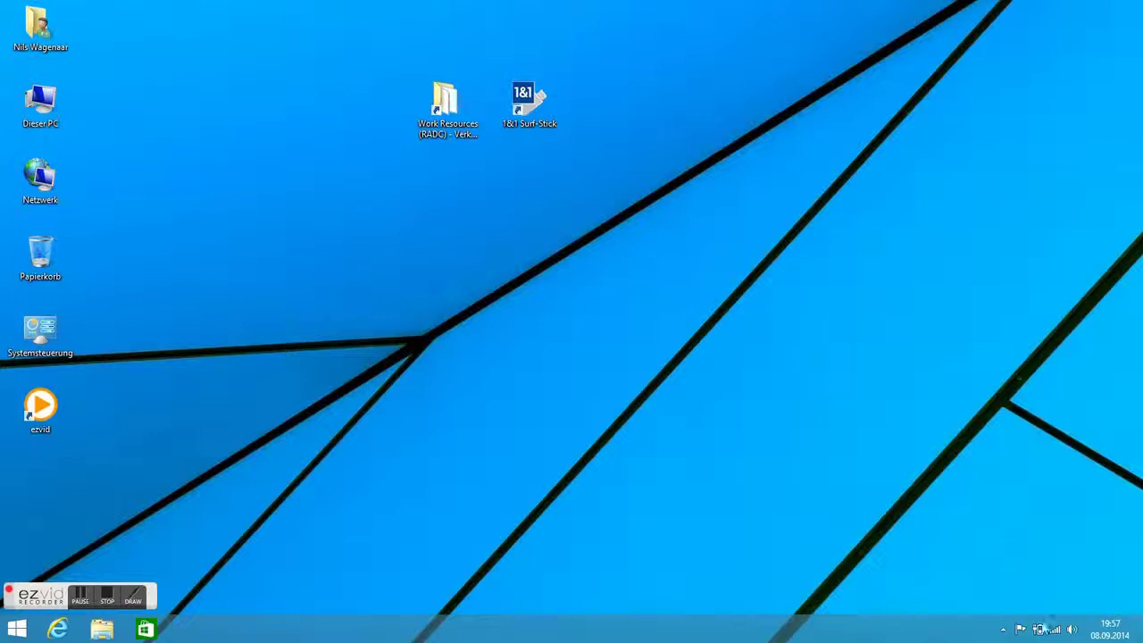
Turn off WiFi and check the status of the NW IT DA connection without it.
{"action": "left_click", "coordinate": [1054, 630]}
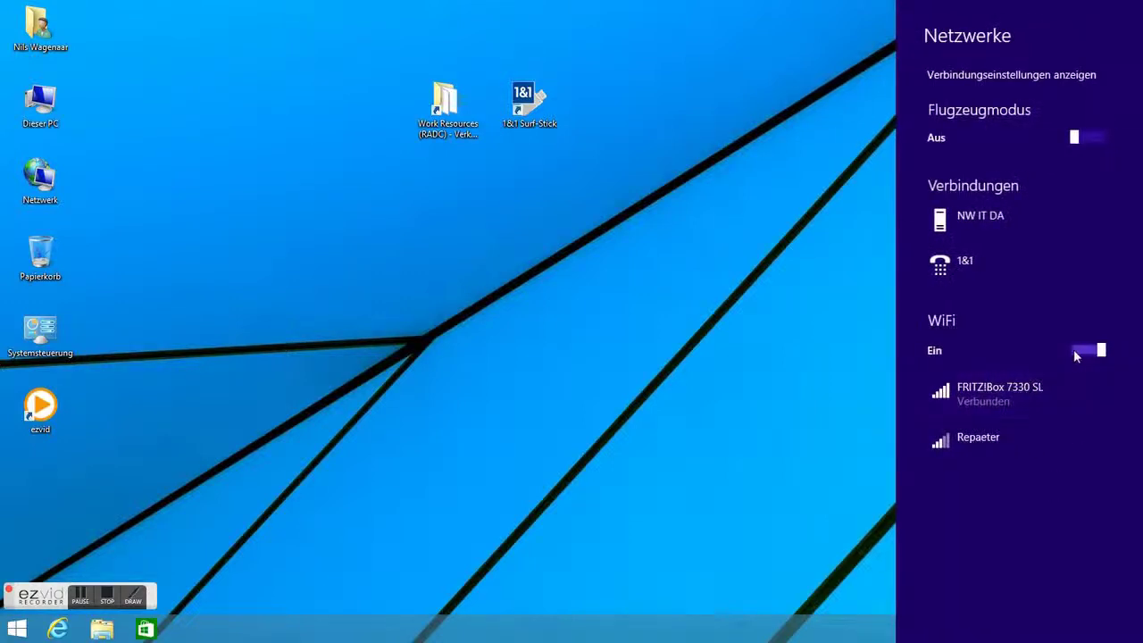
{"action": "left_click", "coordinate": [1078, 355]}
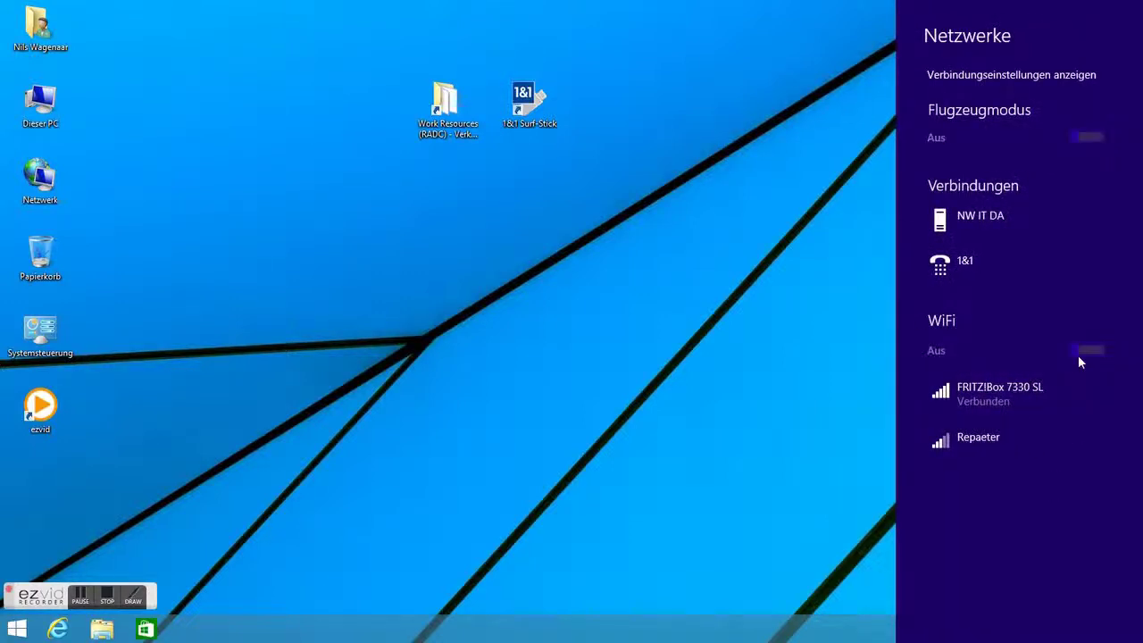
{"action": "left_click", "coordinate": [981, 217]}
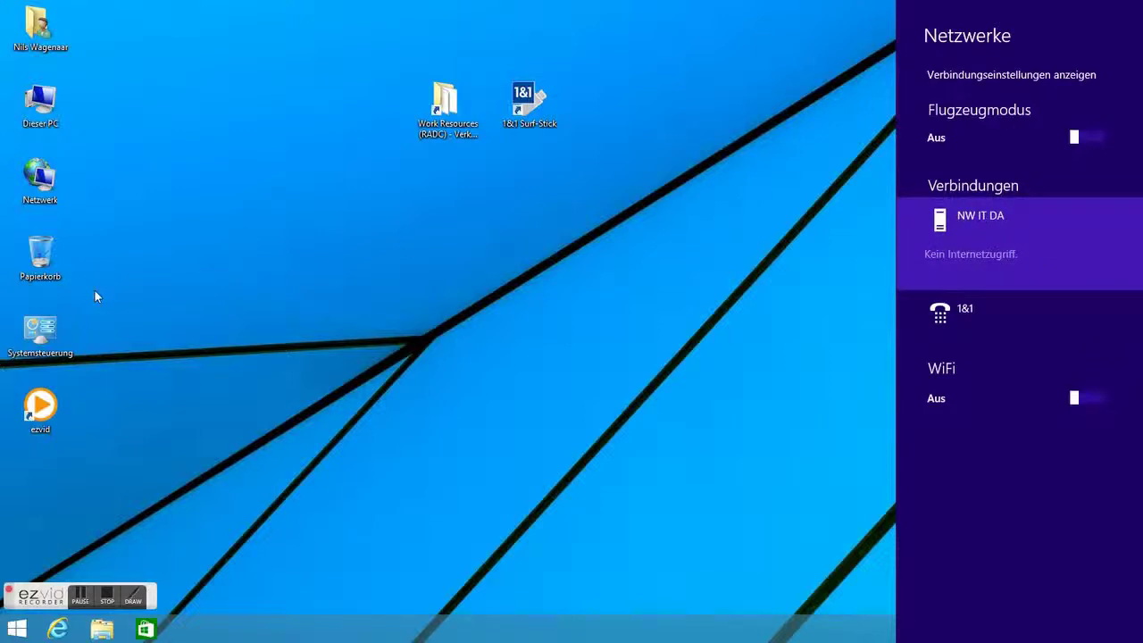
{"action": "left_click", "coordinate": [539, 123]}
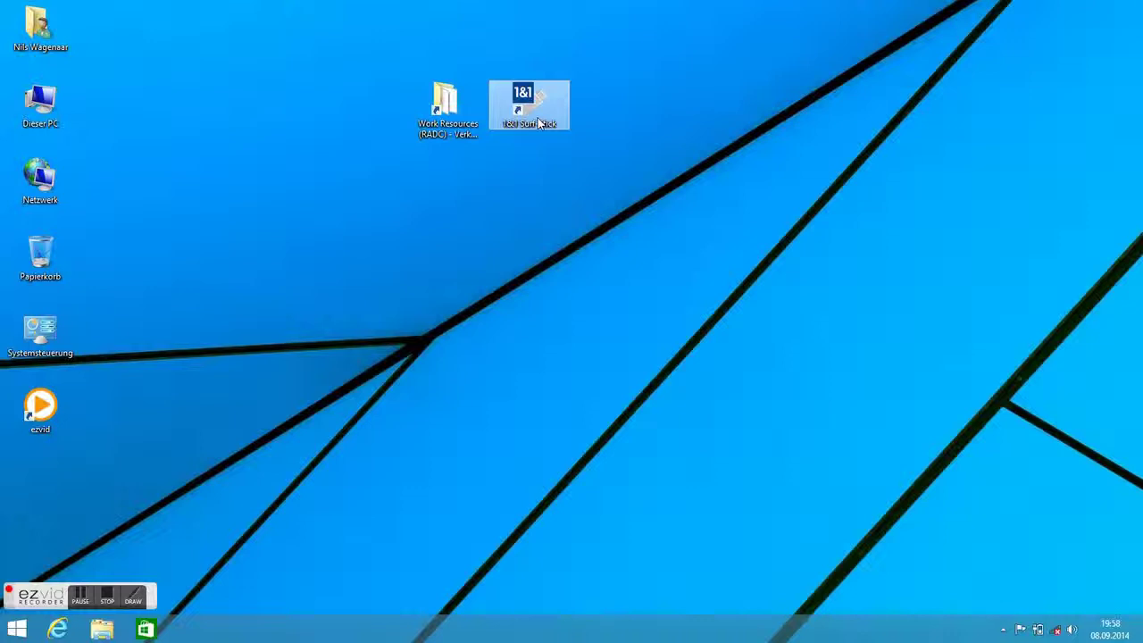
Start the 1&1 Surf-Stick software, enter the SIM PIN and establish the mobile internet connection.
{"action": "double_click", "coordinate": [539, 123]}
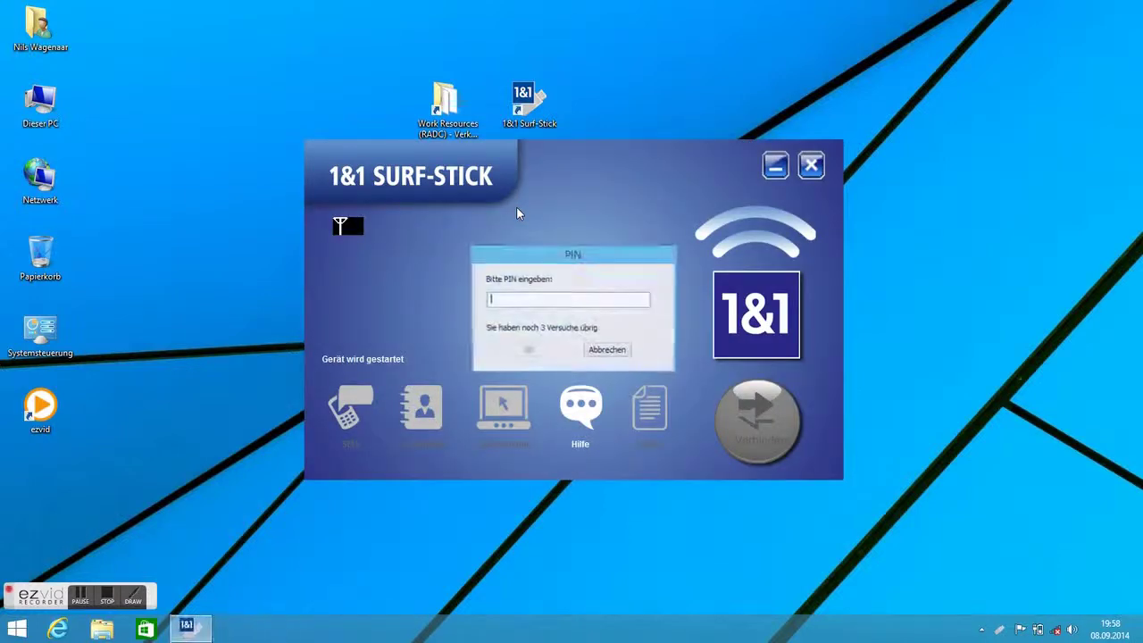
{"action": "type", "text": "****"}
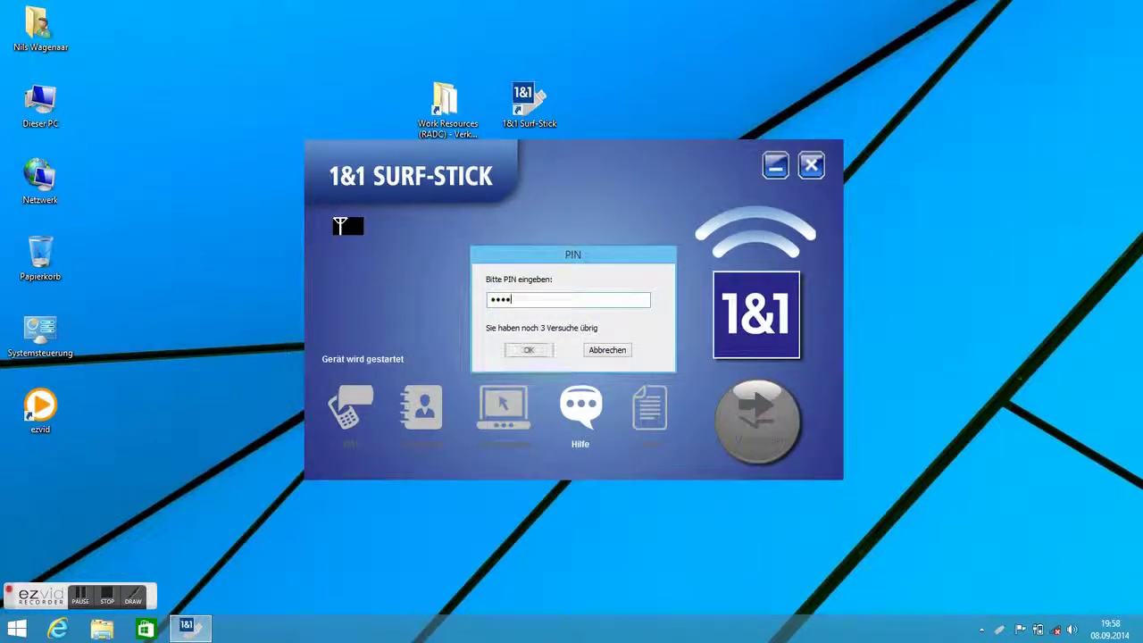
{"action": "left_click", "coordinate": [526, 351]}
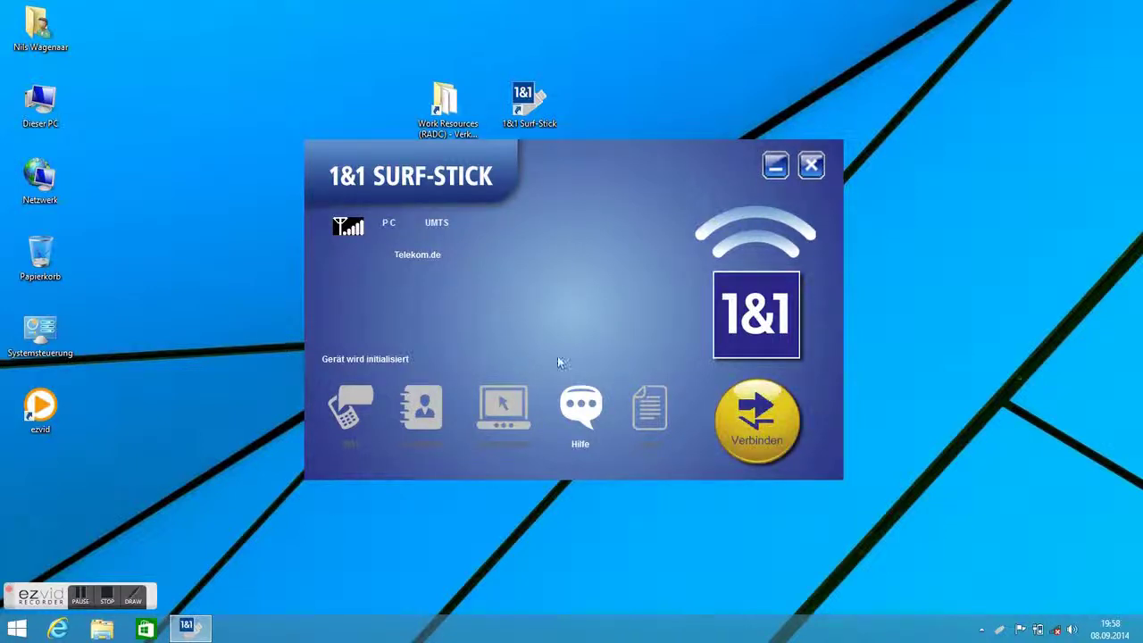
{"action": "left_click", "coordinate": [748, 417]}
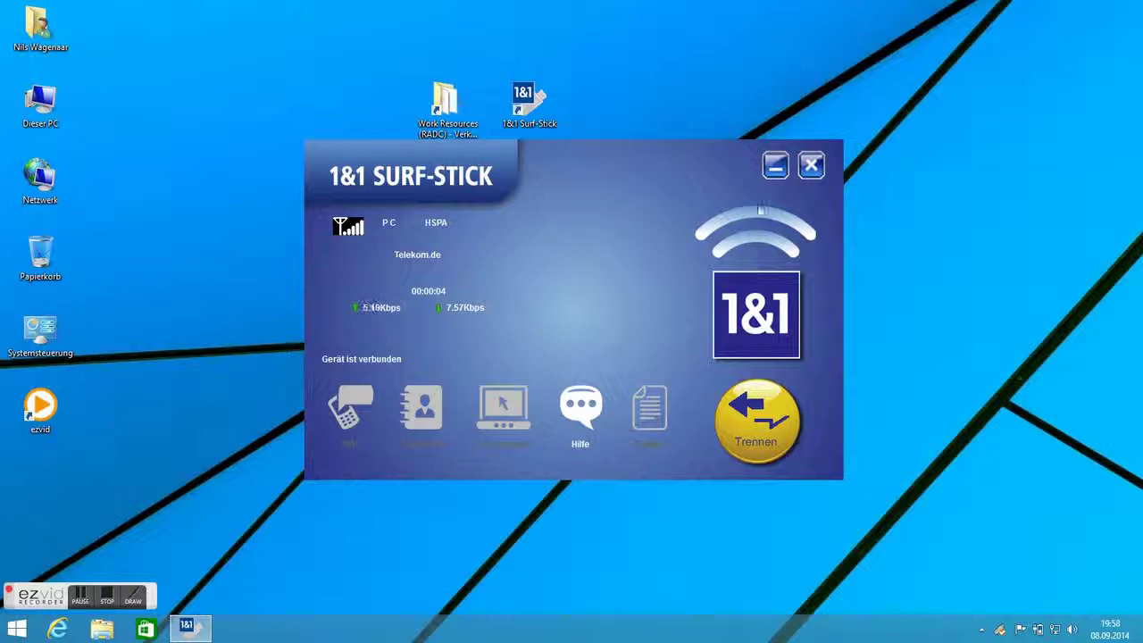
Minimize the 1&1 Surf-Stick window and check the status of the NW IT DA connection over the mobile link.
{"action": "left_click", "coordinate": [775, 166]}
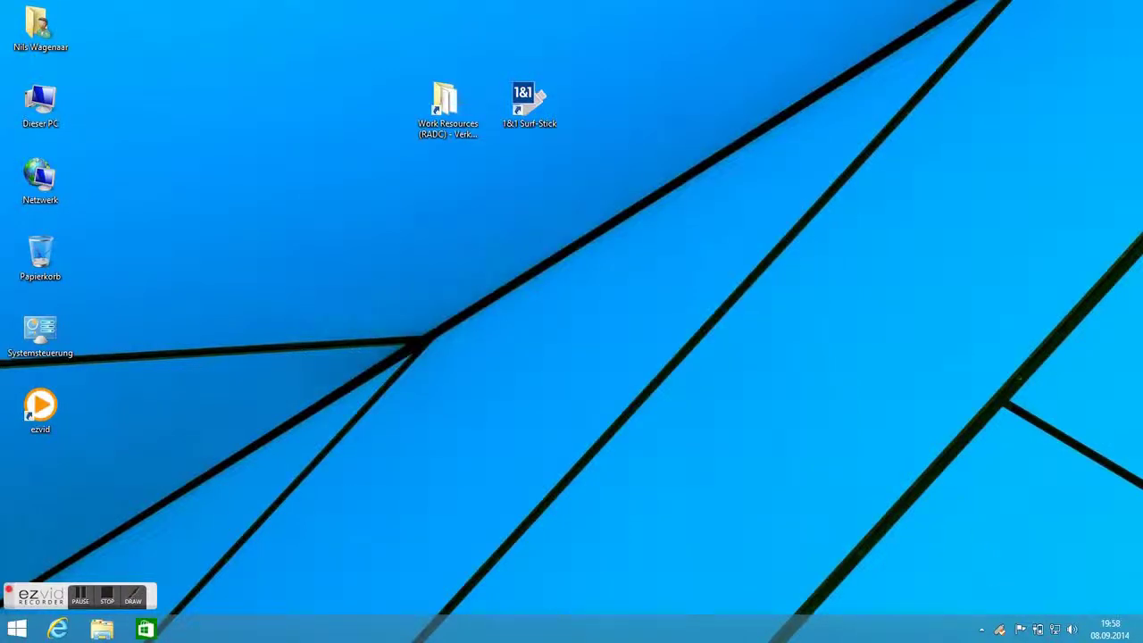
{"action": "left_click", "coordinate": [1050, 634]}
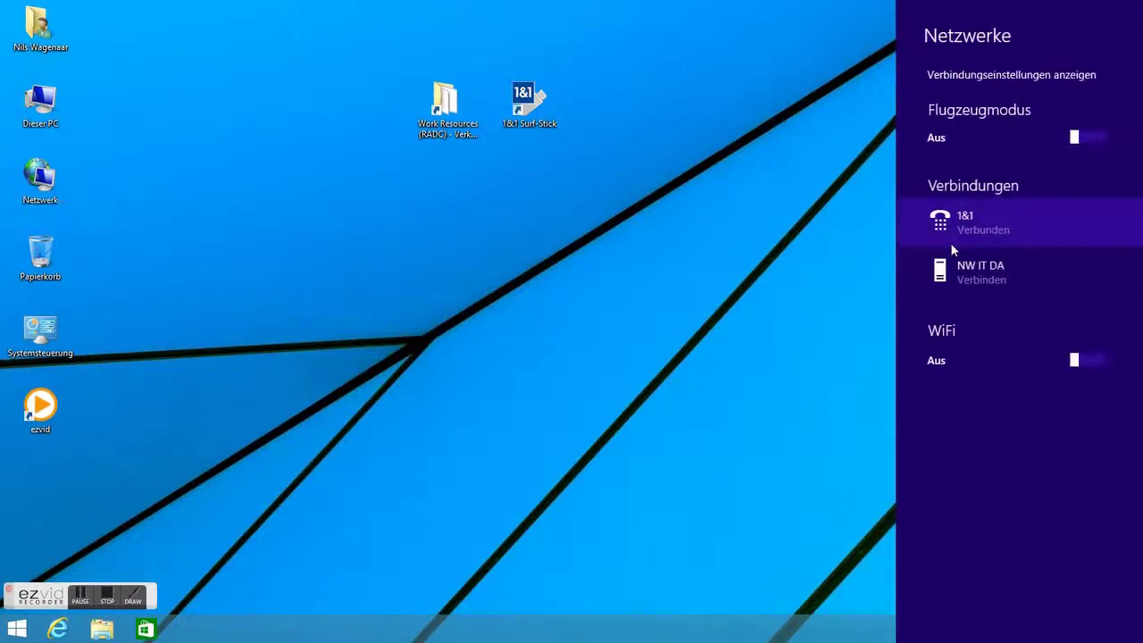
{"action": "left_click", "coordinate": [971, 285]}
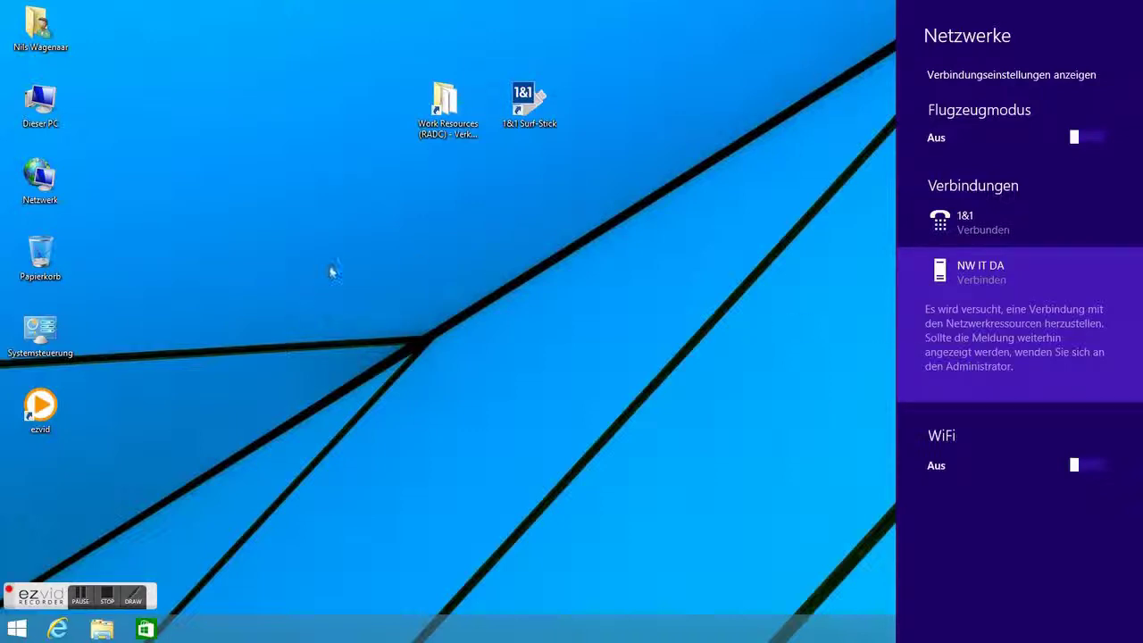
View the Firma (F:) and Privat (P:) network drives in Dieser PC and recheck the NW IT DA connection status.
{"action": "double_click", "coordinate": [40, 105]}
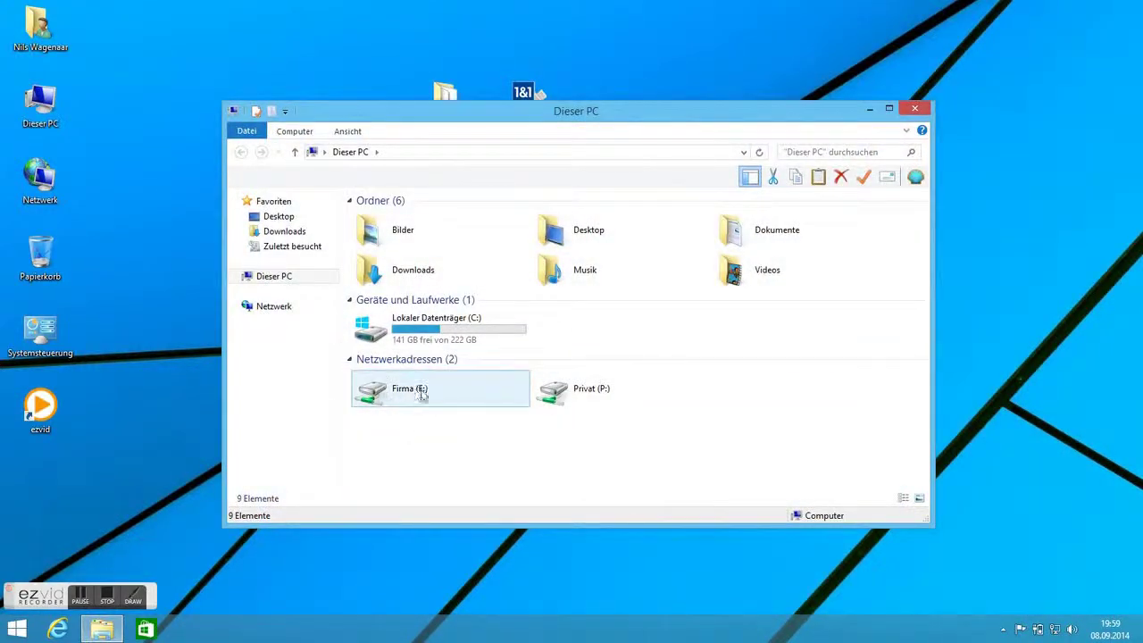
{"action": "left_click", "coordinate": [416, 393]}
{"action": "left_click", "coordinate": [561, 386]}
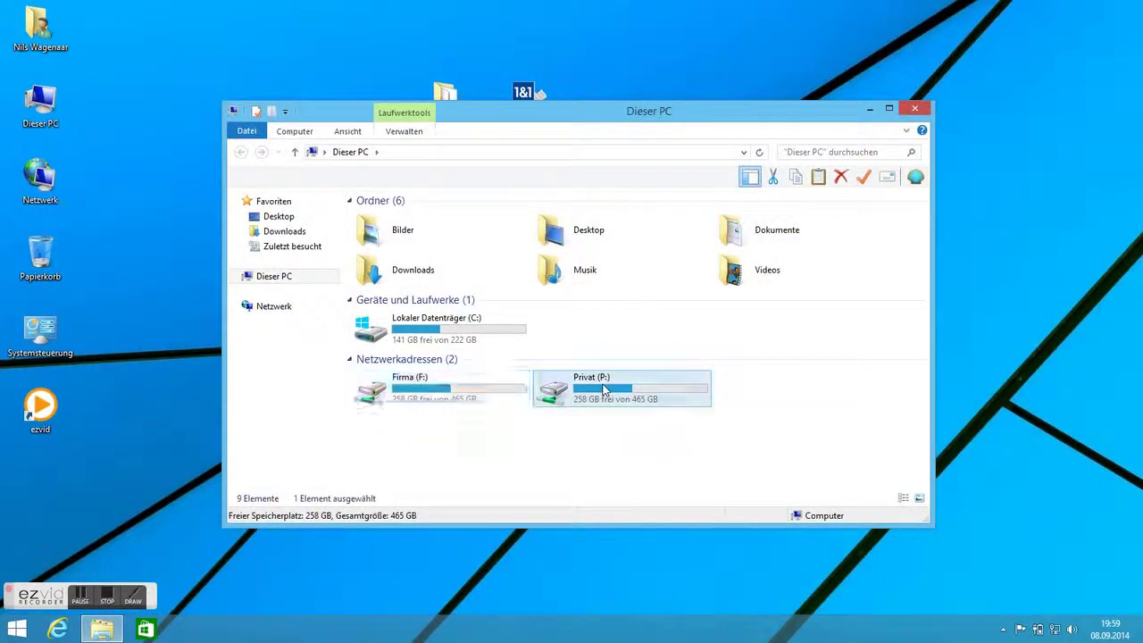
{"action": "left_click", "coordinate": [457, 407]}
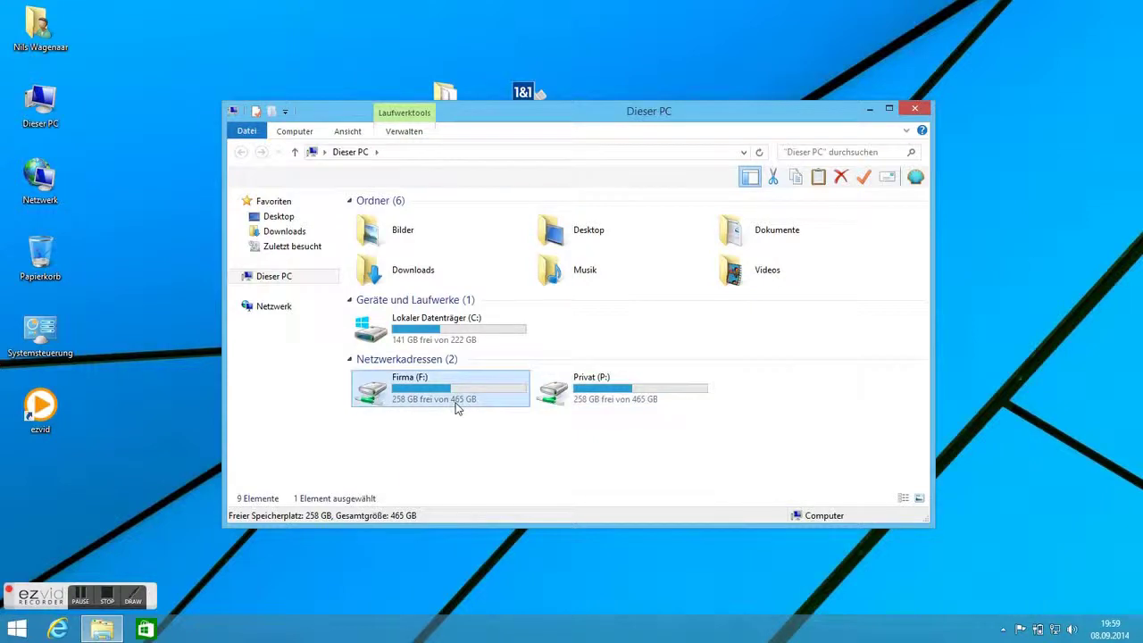
{"action": "left_click", "coordinate": [1055, 629]}
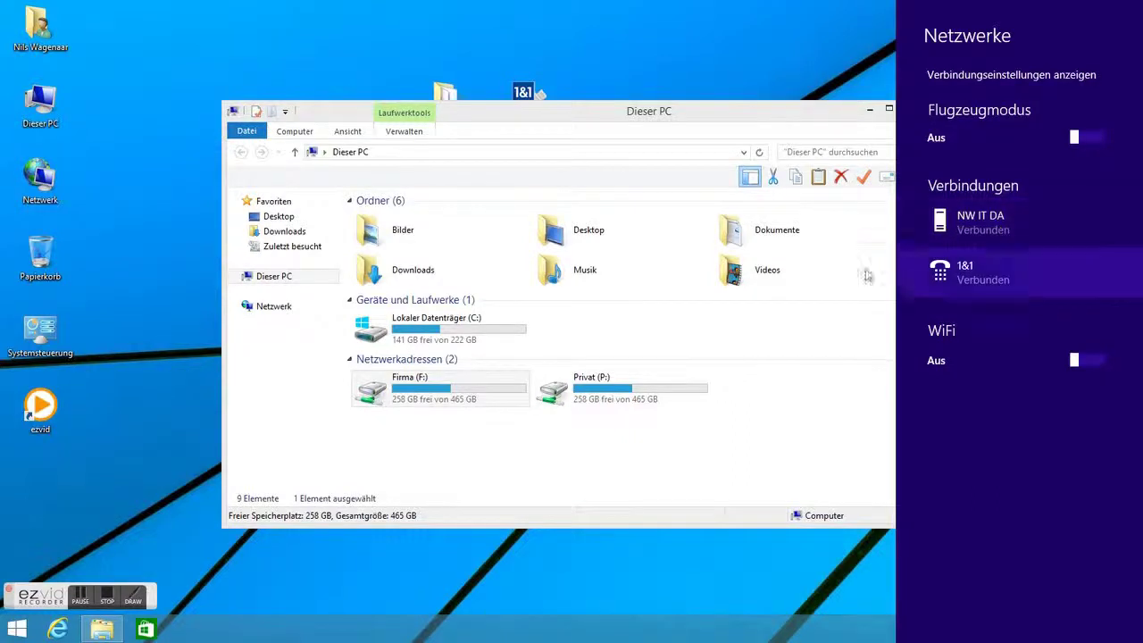
Open the Privat (P:) drive, locate the "Das ist ein Test" Word document, and close the folder window.
{"action": "left_click", "coordinate": [456, 388]}
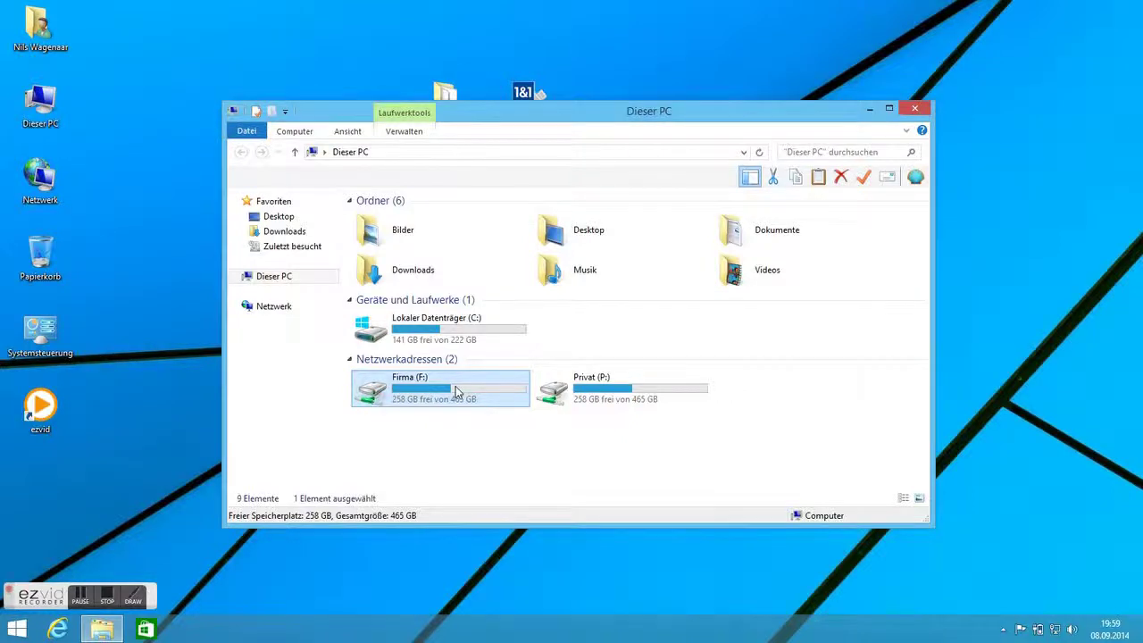
{"action": "double_click", "coordinate": [558, 390]}
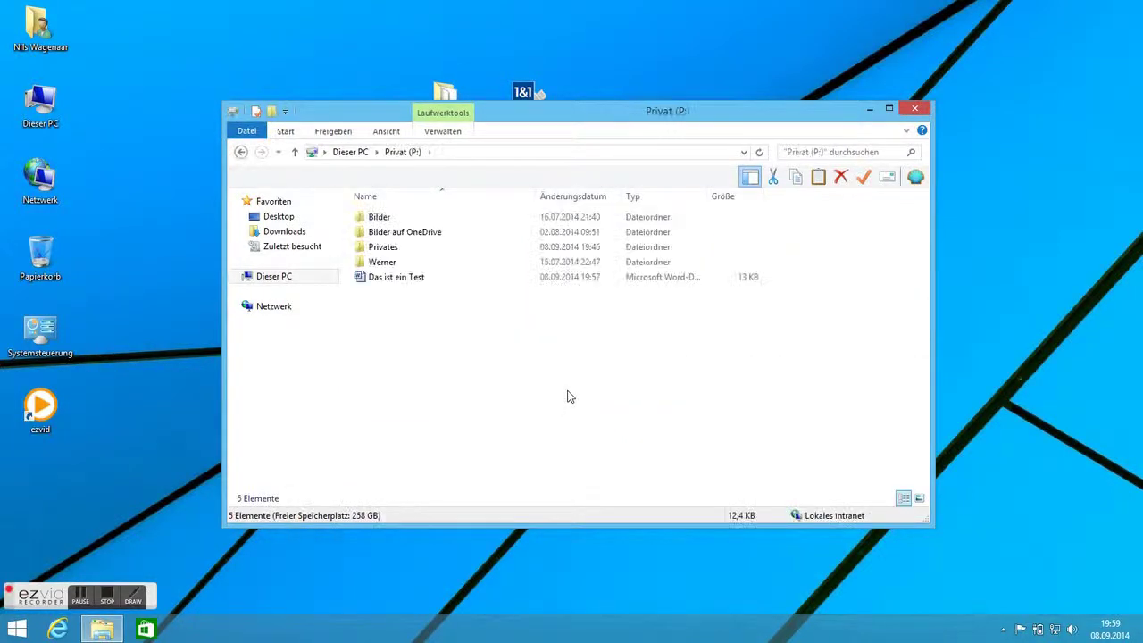
{"action": "left_click", "coordinate": [394, 278]}
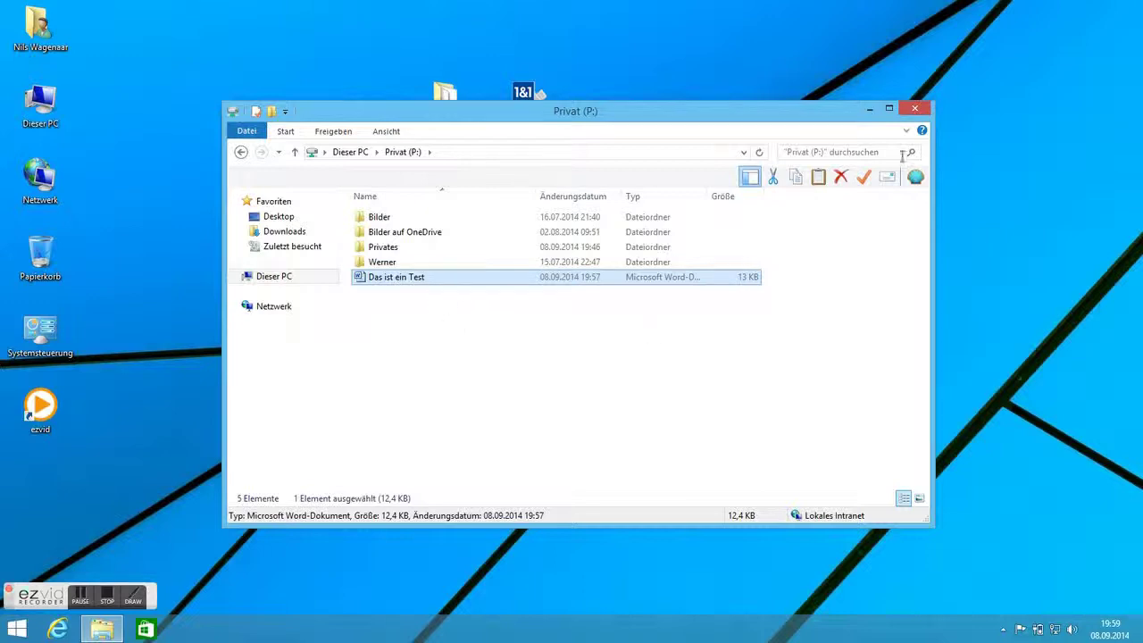
{"action": "left_click", "coordinate": [914, 108]}
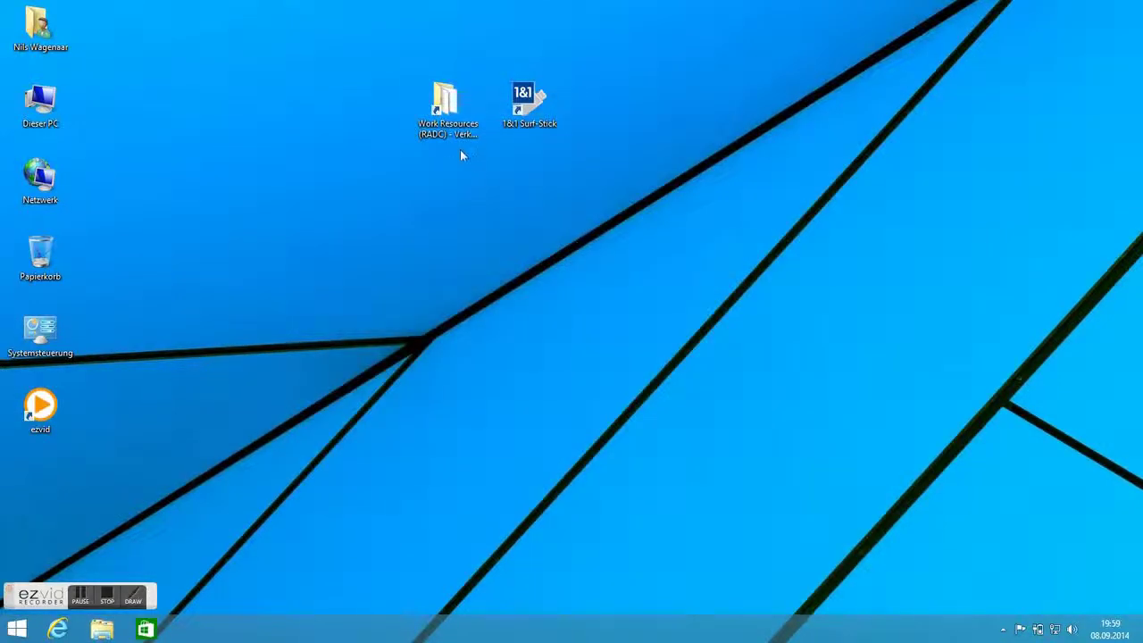
Start the Microsoft Word 2010 RemoteApp from Work Resources and write "Das ist ein Test DirectAccess Server 2012 R2 mit einem UMTS Stick!".
{"action": "double_click", "coordinate": [448, 128]}
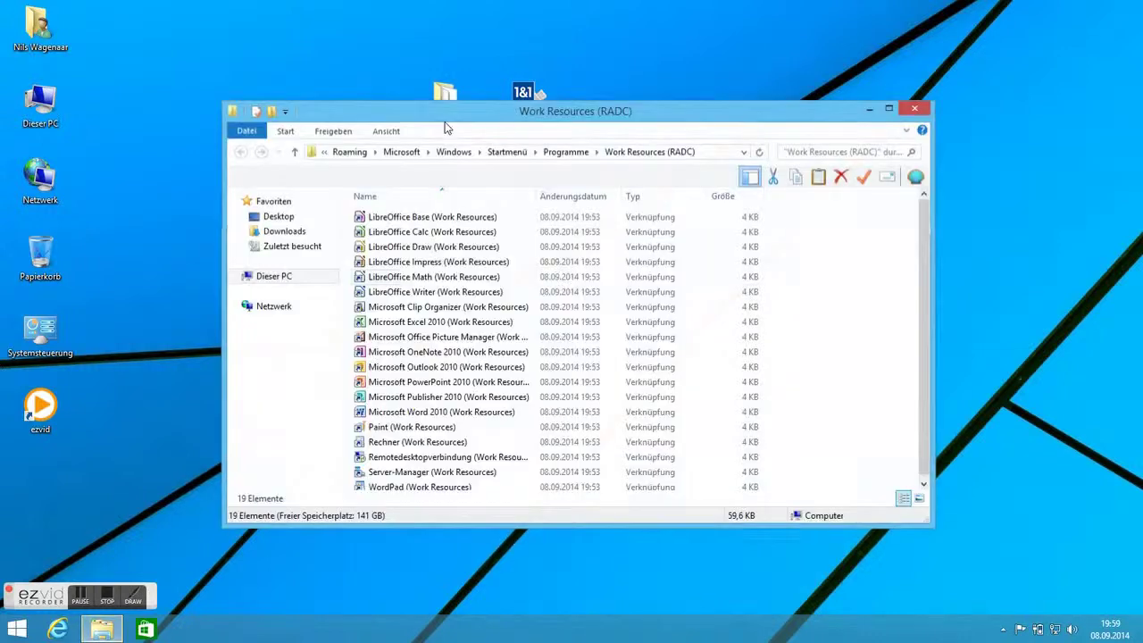
{"action": "left_click", "coordinate": [438, 412]}
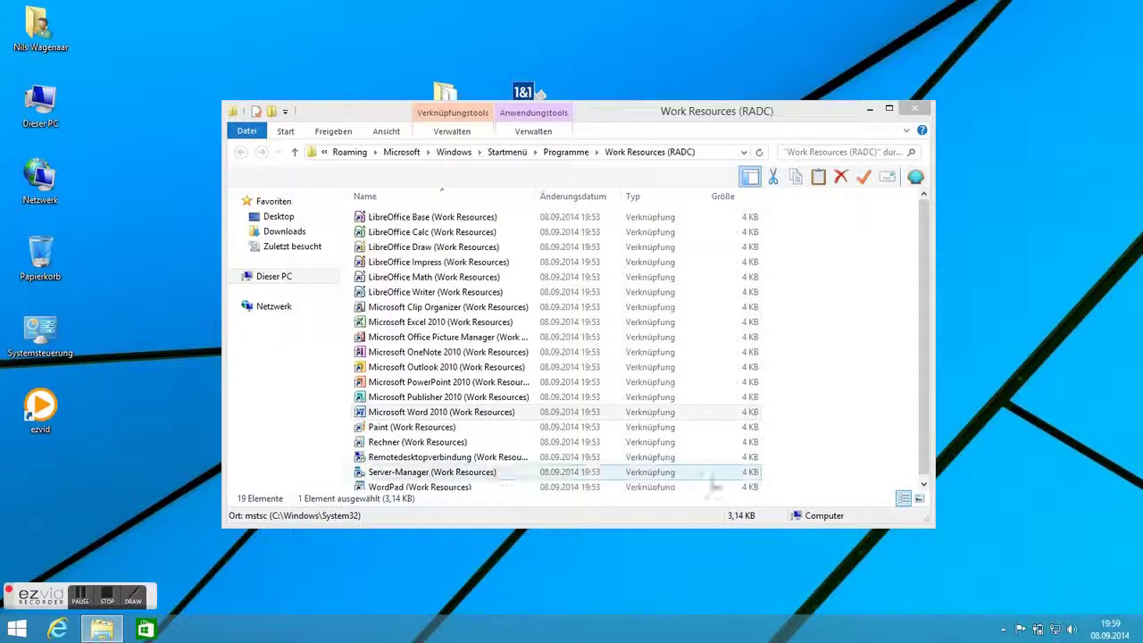
{"action": "double_click", "coordinate": [518, 414]}
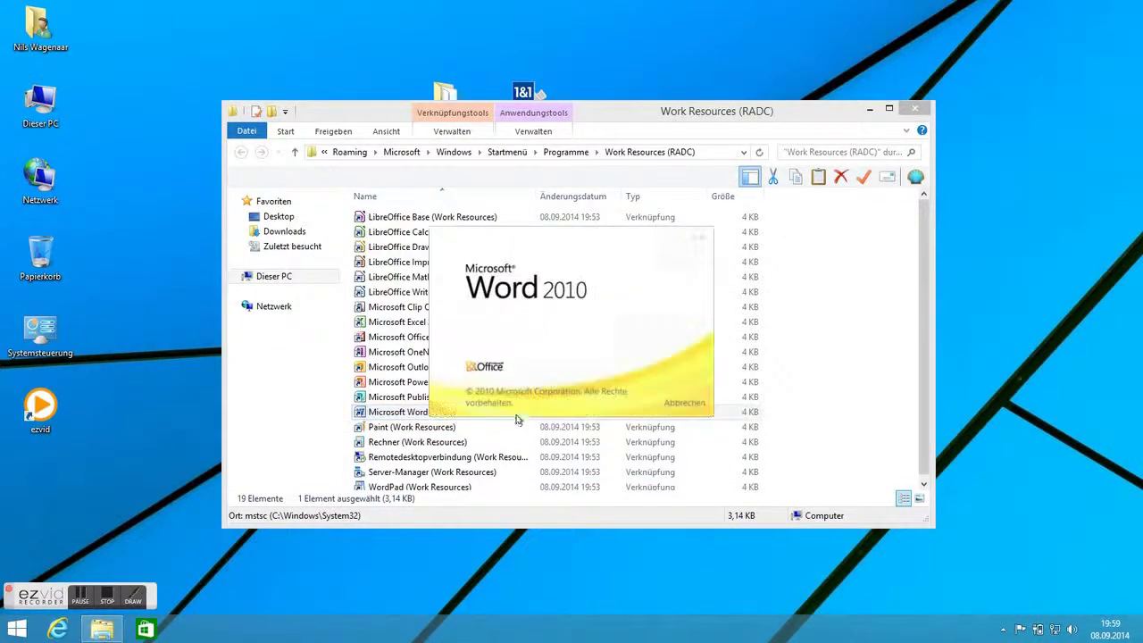
{"action": "type", "text": "Das ist ein Test Direct"}
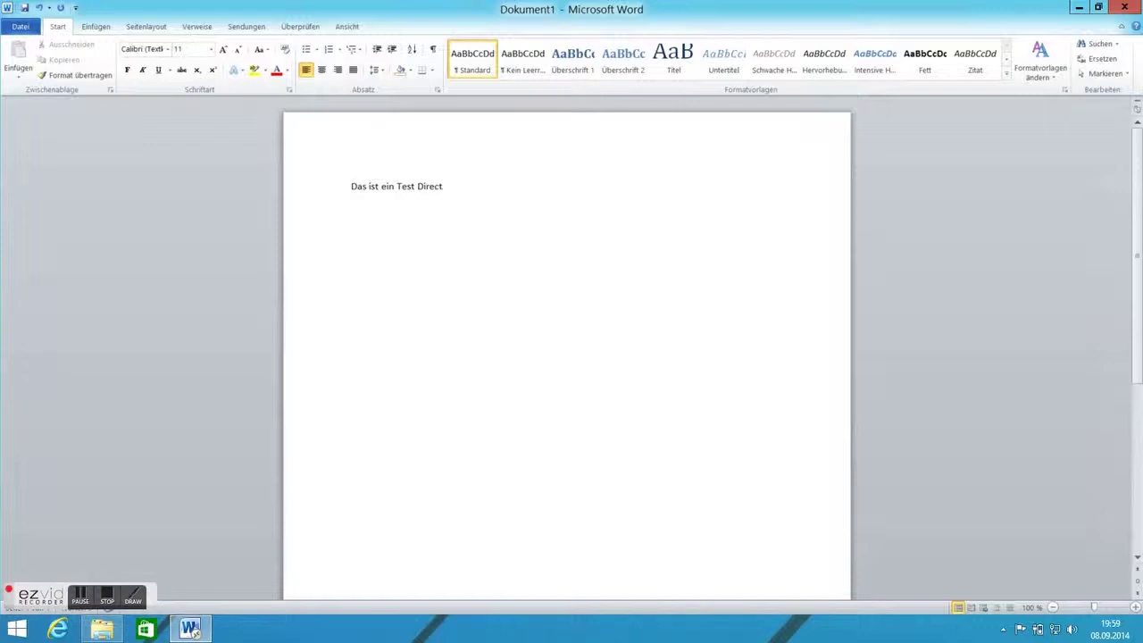
{"action": "type", "text": "S"}
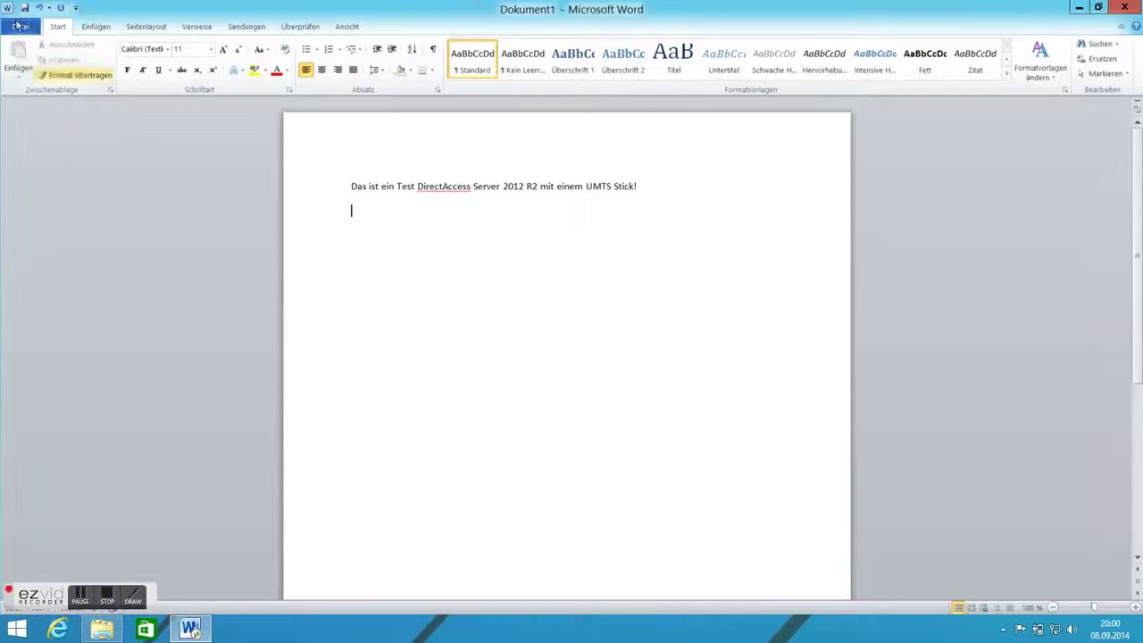
Save the document as "Das ist ein Test DirectAccess Server 2012 R2 mit einem UMTS Stick" on Privat (P:), then close Word.
{"action": "left_click", "coordinate": [18, 29]}
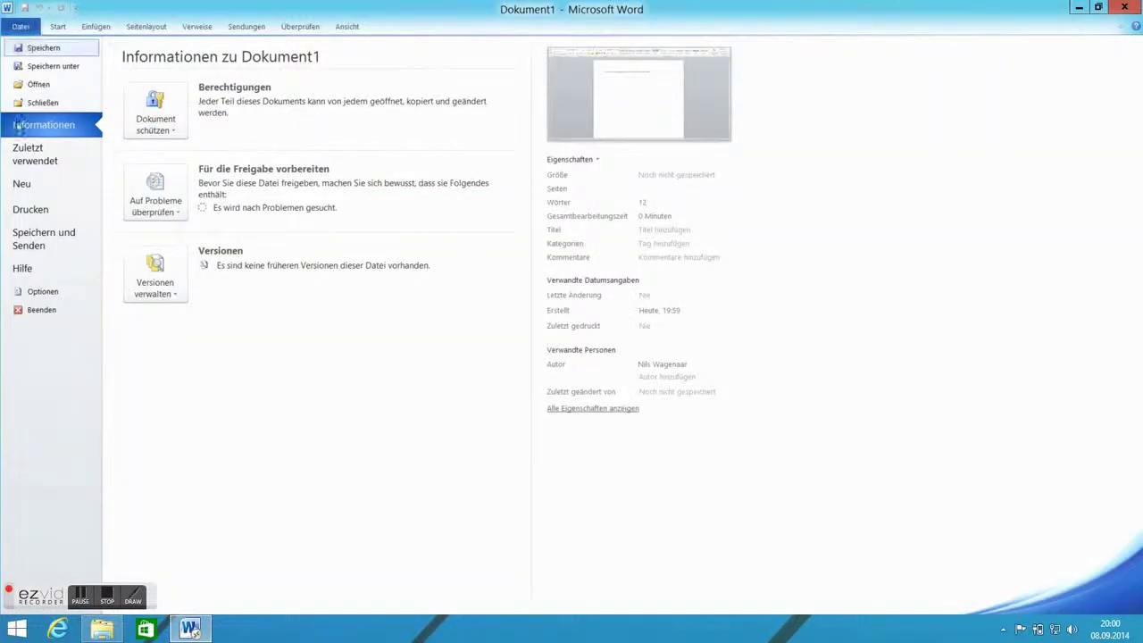
{"action": "left_click", "coordinate": [51, 68]}
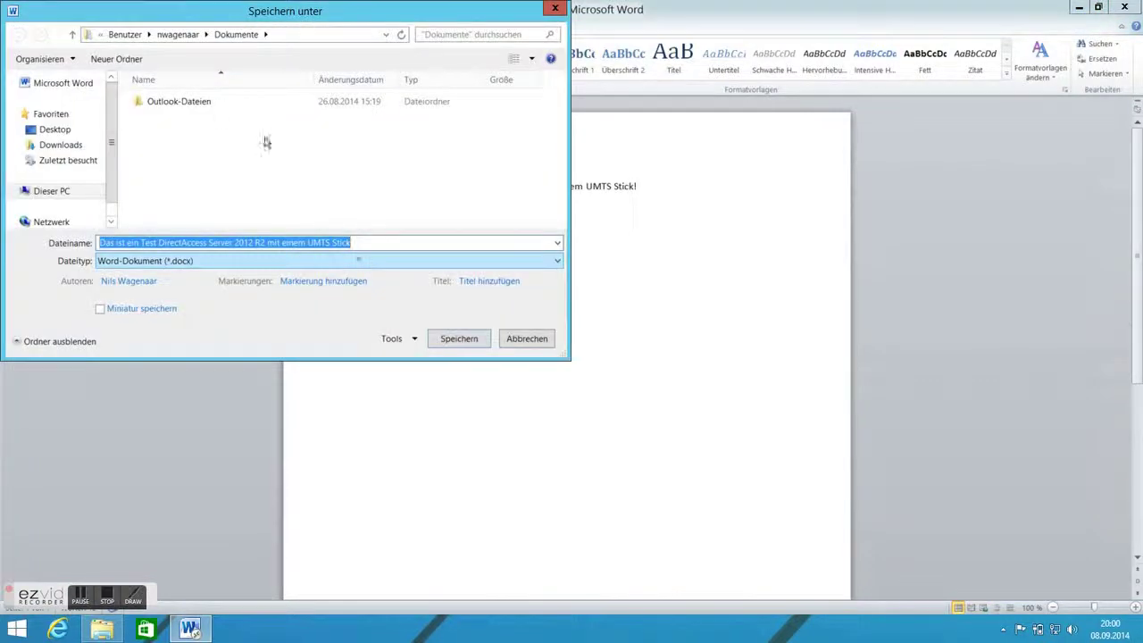
{"action": "scroll", "coordinate": [112, 211], "scroll_direction": "down", "scroll_amount": 2}
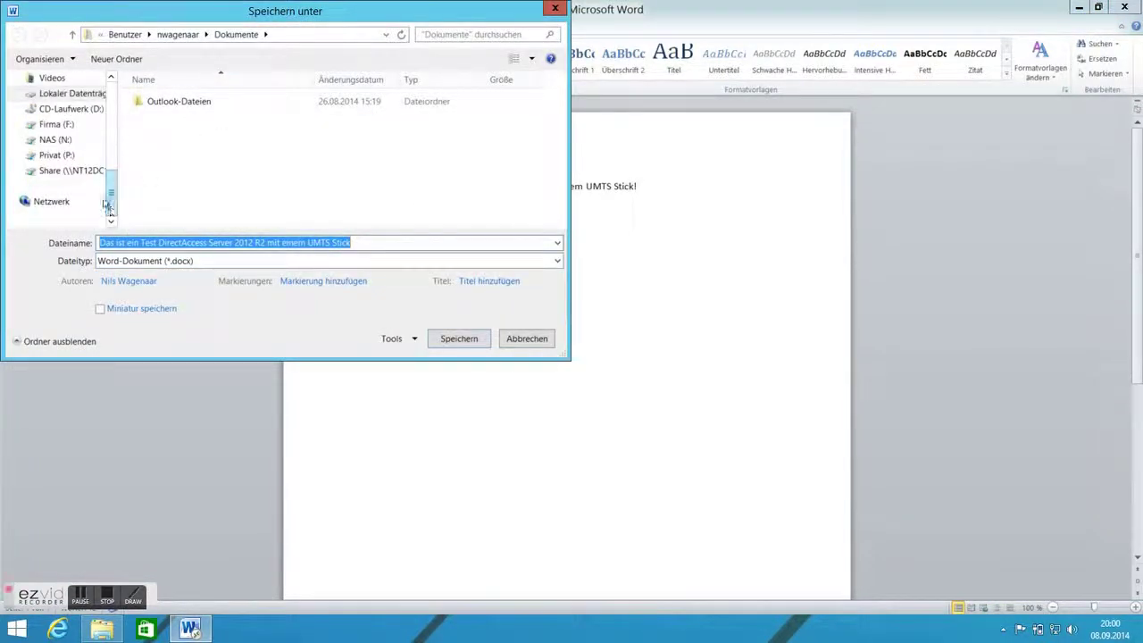
{"action": "left_click", "coordinate": [59, 155]}
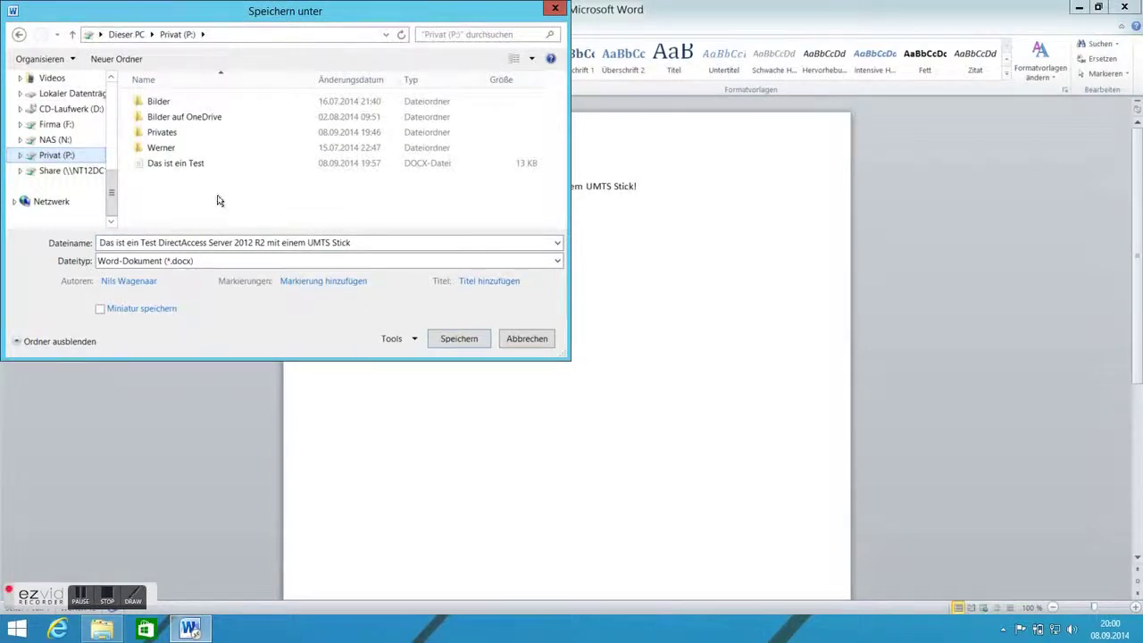
{"action": "left_click", "coordinate": [442, 339]}
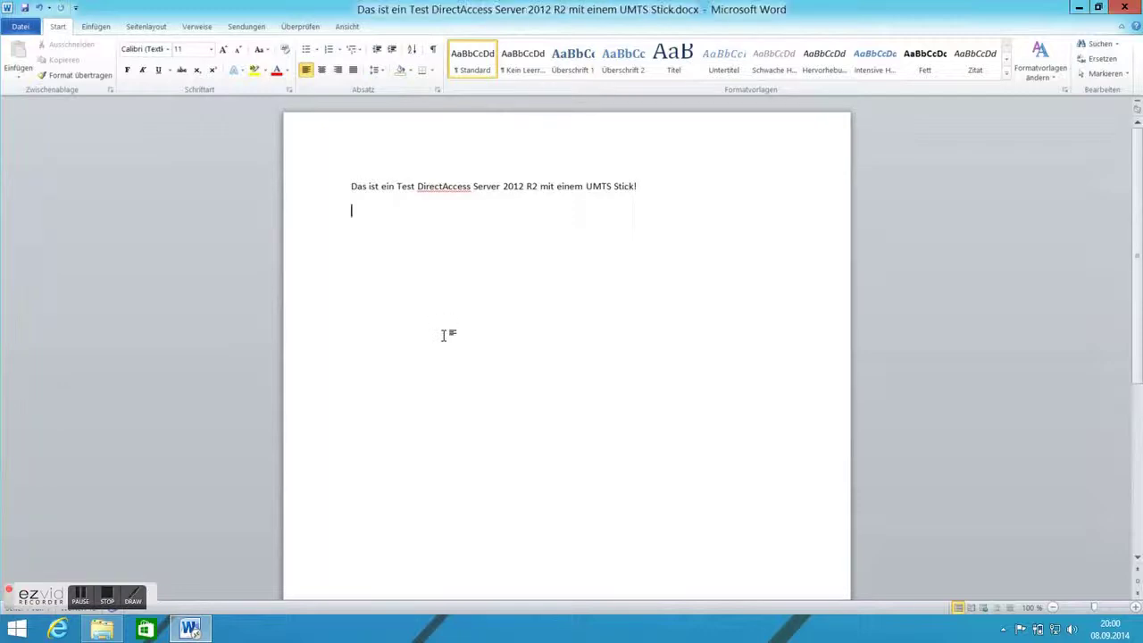
{"action": "left_click", "coordinate": [1122, 8]}
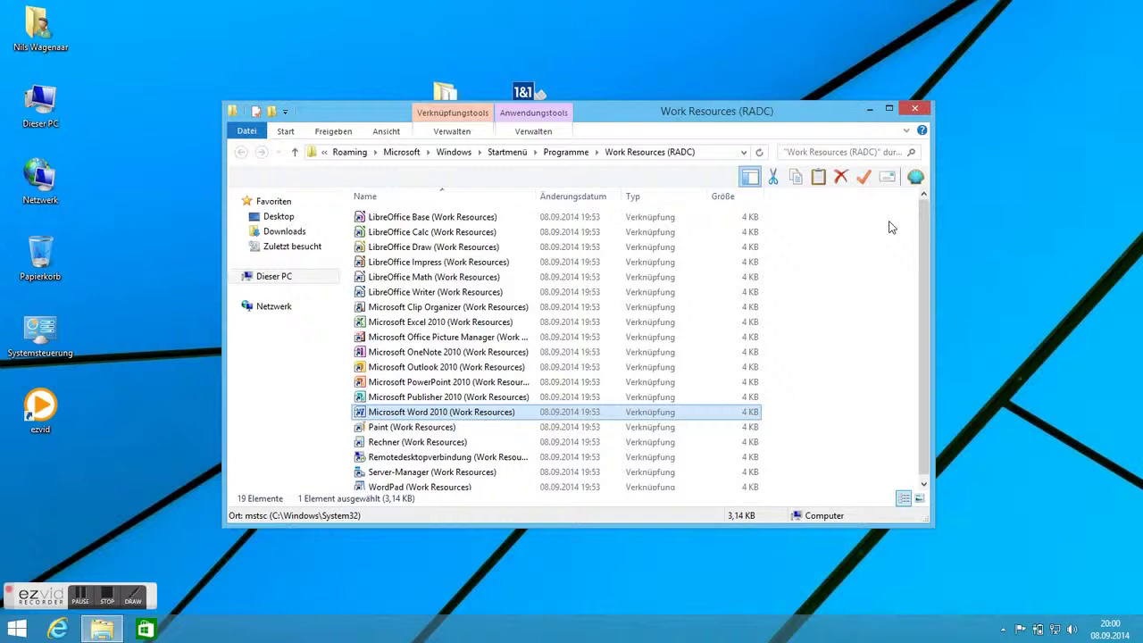
Start the Microsoft Outlook 2010 RemoteApp, view the calendar for 18 August 2014, then close Outlook and the Work Resources folder.
{"action": "double_click", "coordinate": [411, 367]}
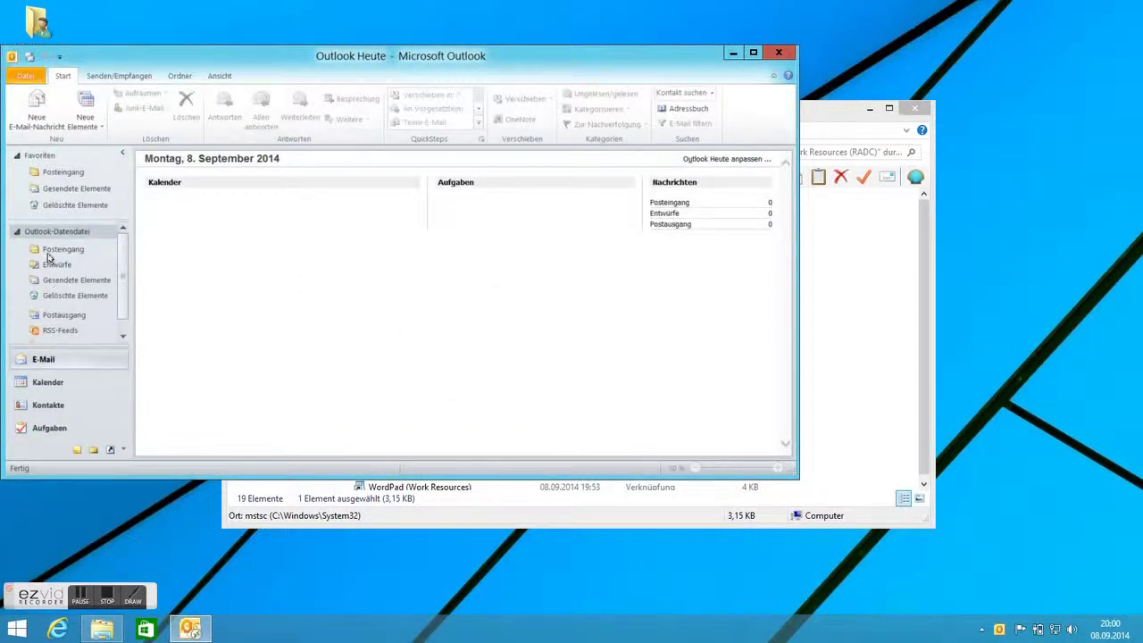
{"action": "left_click", "coordinate": [63, 382]}
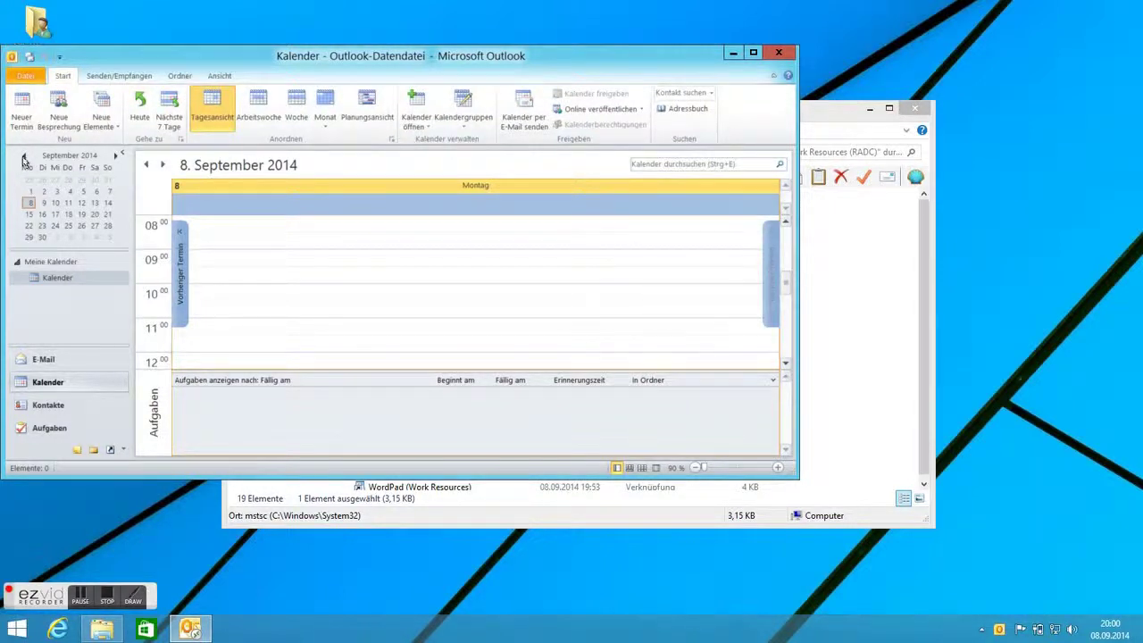
{"action": "left_click", "coordinate": [24, 156]}
{"action": "left_click", "coordinate": [29, 203]}
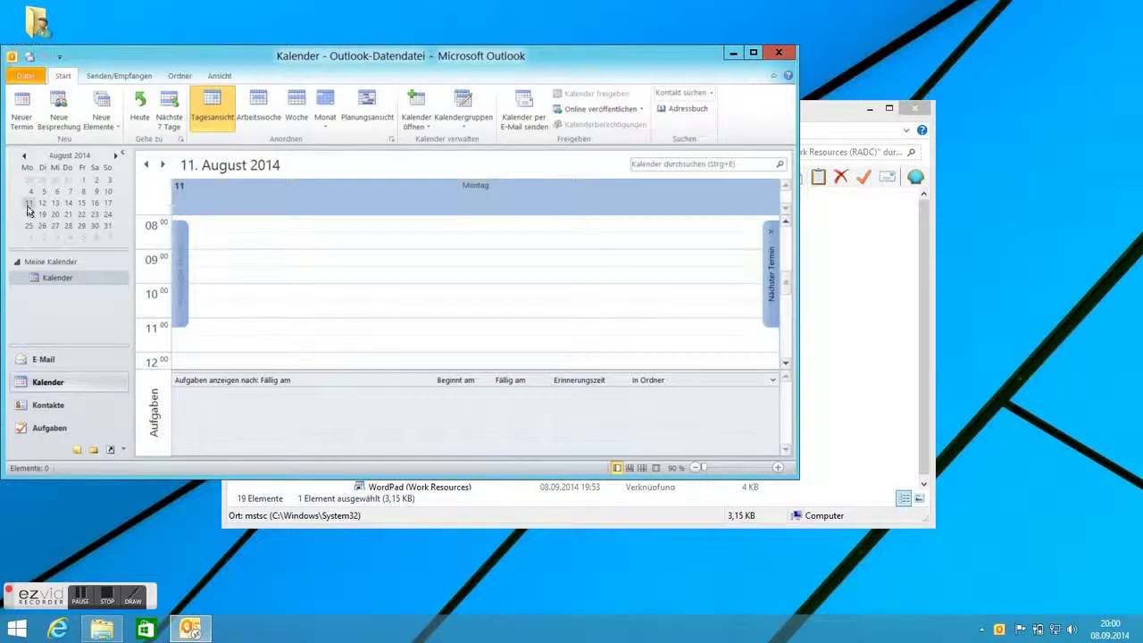
{"action": "left_click", "coordinate": [29, 214]}
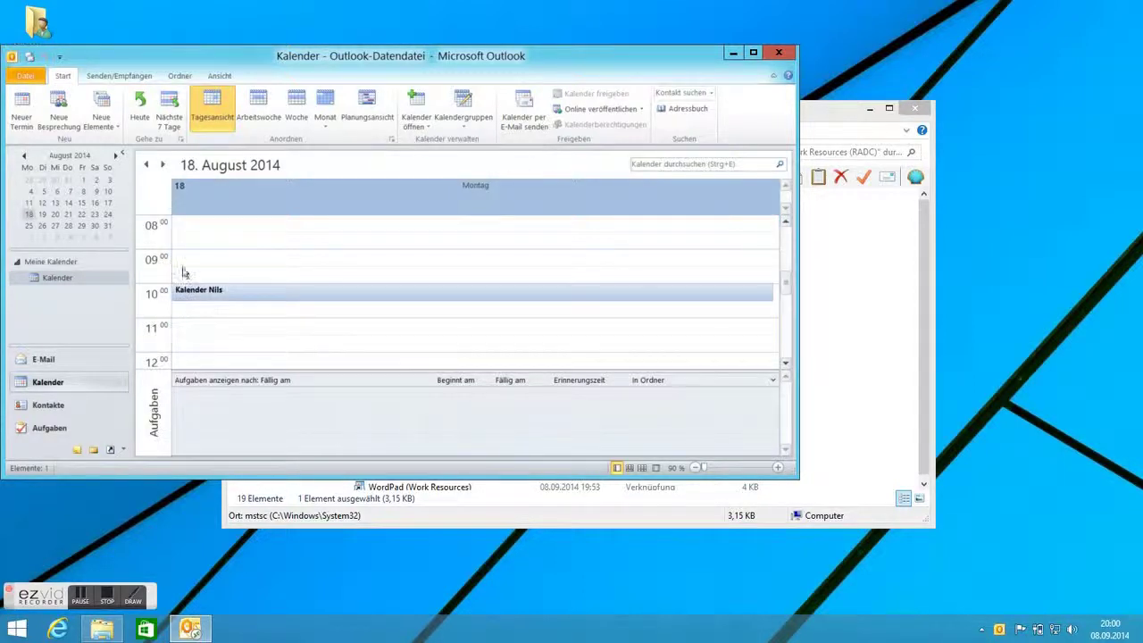
{"action": "left_click", "coordinate": [777, 53]}
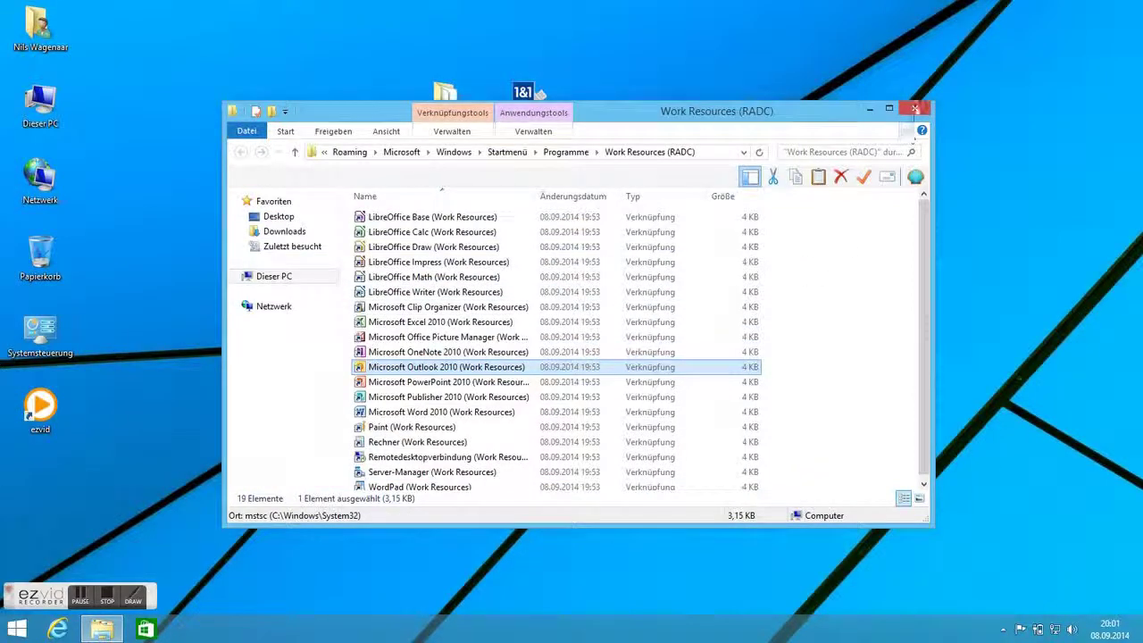
{"action": "left_click", "coordinate": [914, 108]}
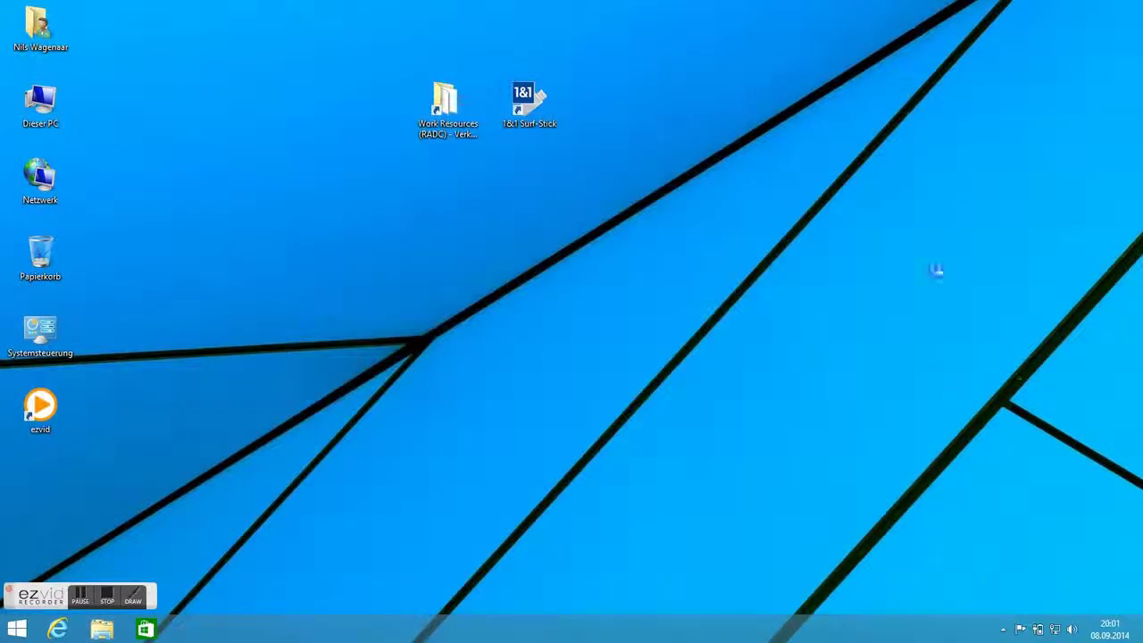
Check the status of the 1&1 and NW IT DA connections in the network list and dismiss it.
{"action": "left_click", "coordinate": [1055, 630]}
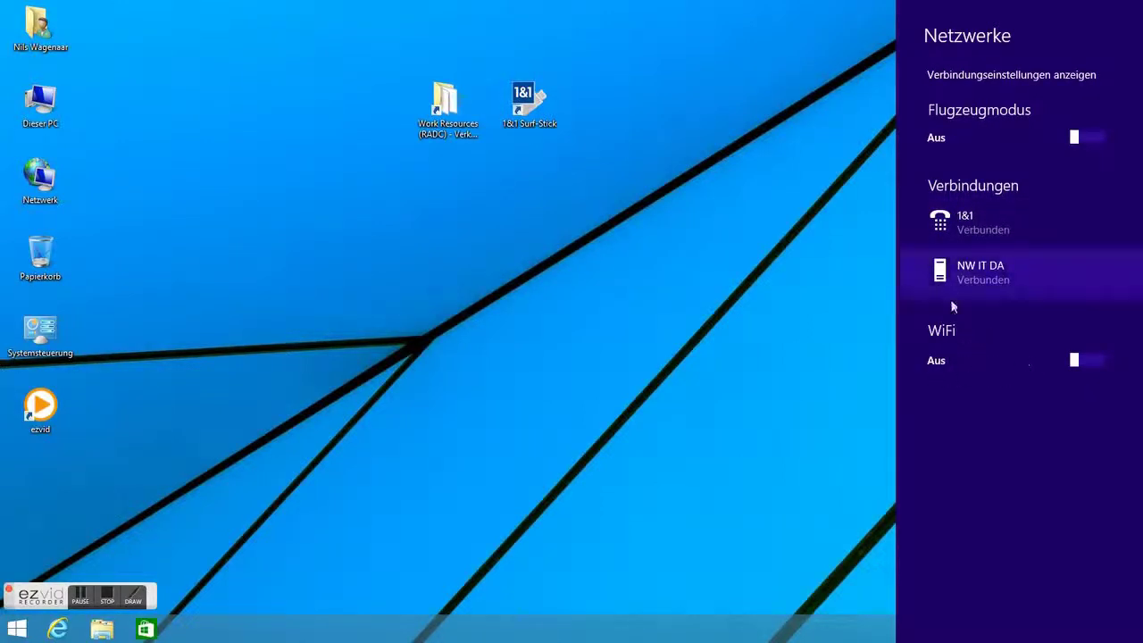
{"action": "left_click", "coordinate": [773, 290]}
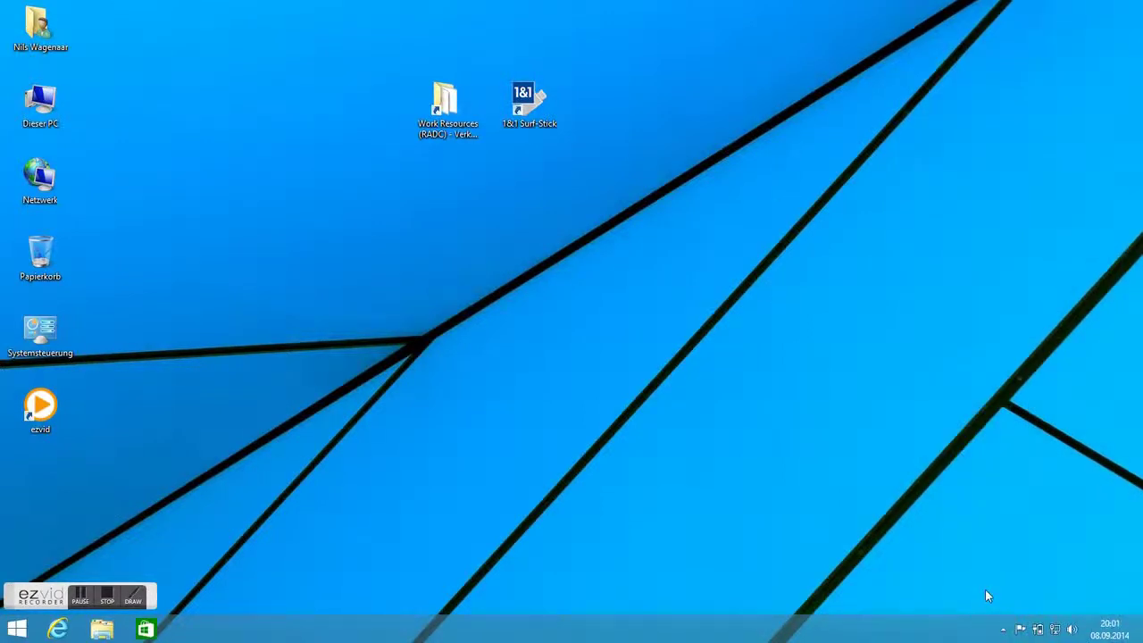
Examine the 1&1 connection's network details in the Network and Sharing Center, review the adapter list, and close the window.
{"action": "right_click", "coordinate": [1062, 633]}
{"action": "left_click", "coordinate": [1055, 625]}
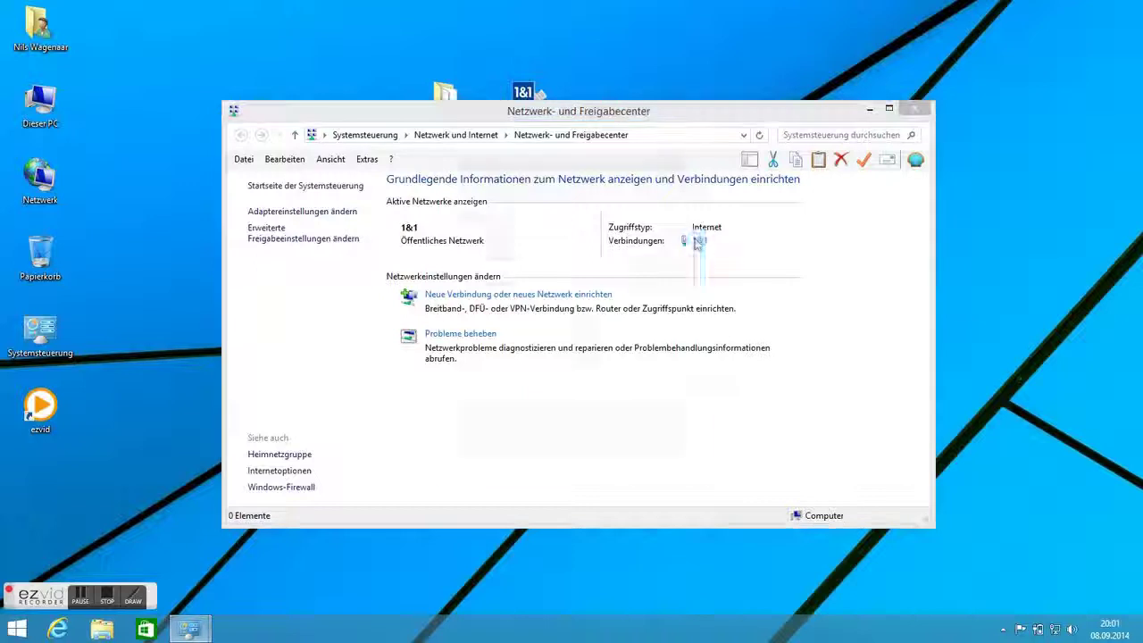
{"action": "left_click", "coordinate": [699, 241]}
{"action": "left_click", "coordinate": [497, 308]}
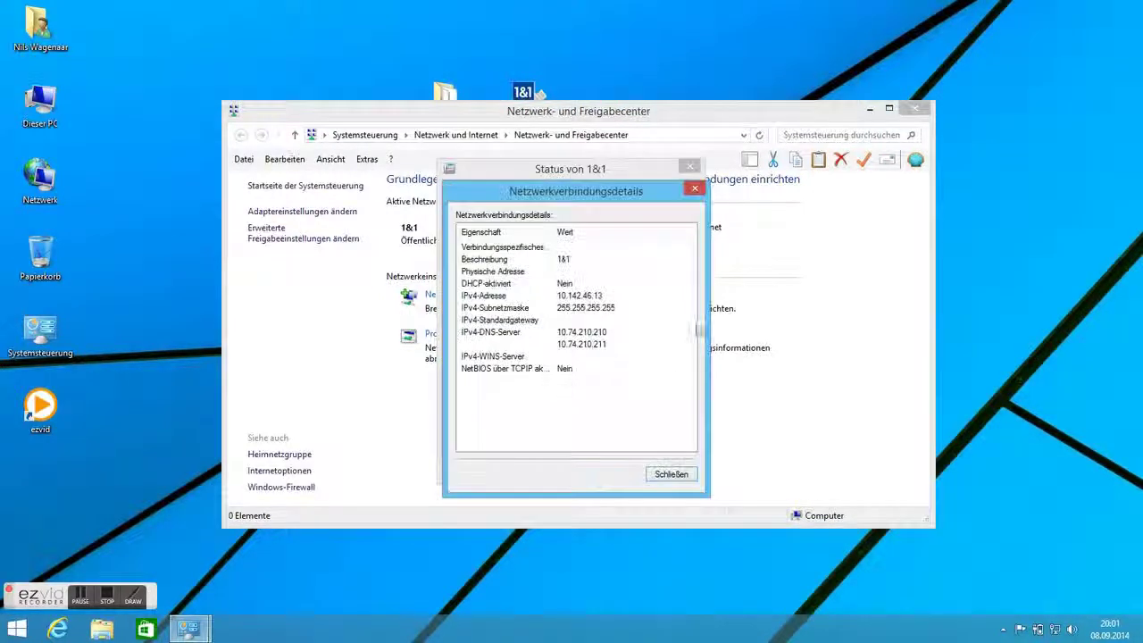
{"action": "left_click", "coordinate": [670, 475]}
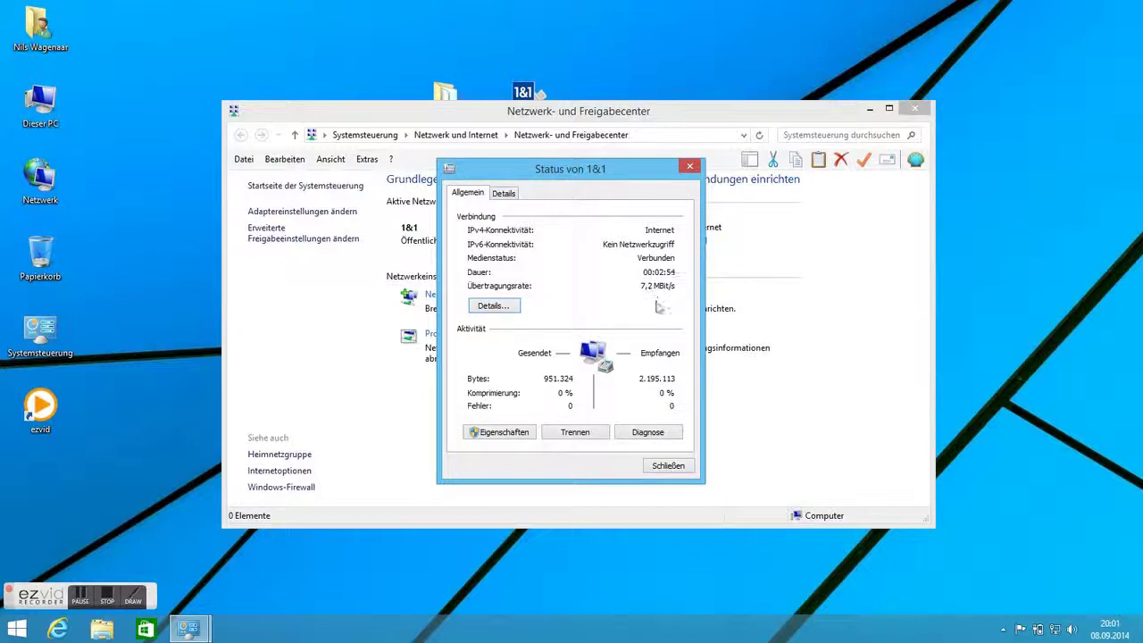
{"action": "left_click", "coordinate": [668, 470]}
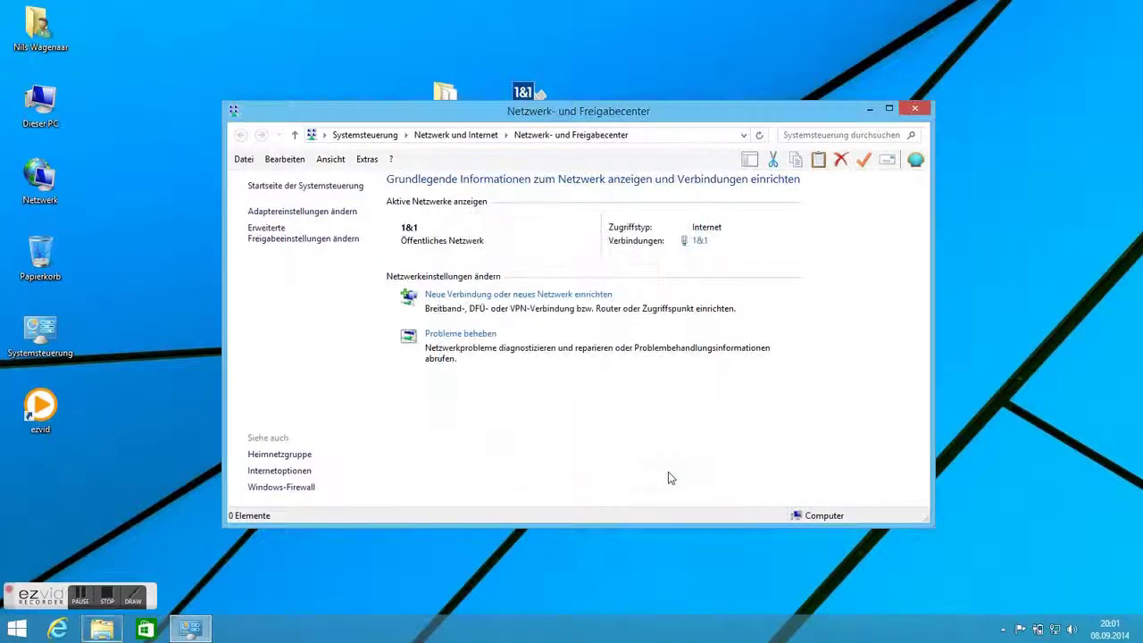
{"action": "left_click", "coordinate": [305, 212]}
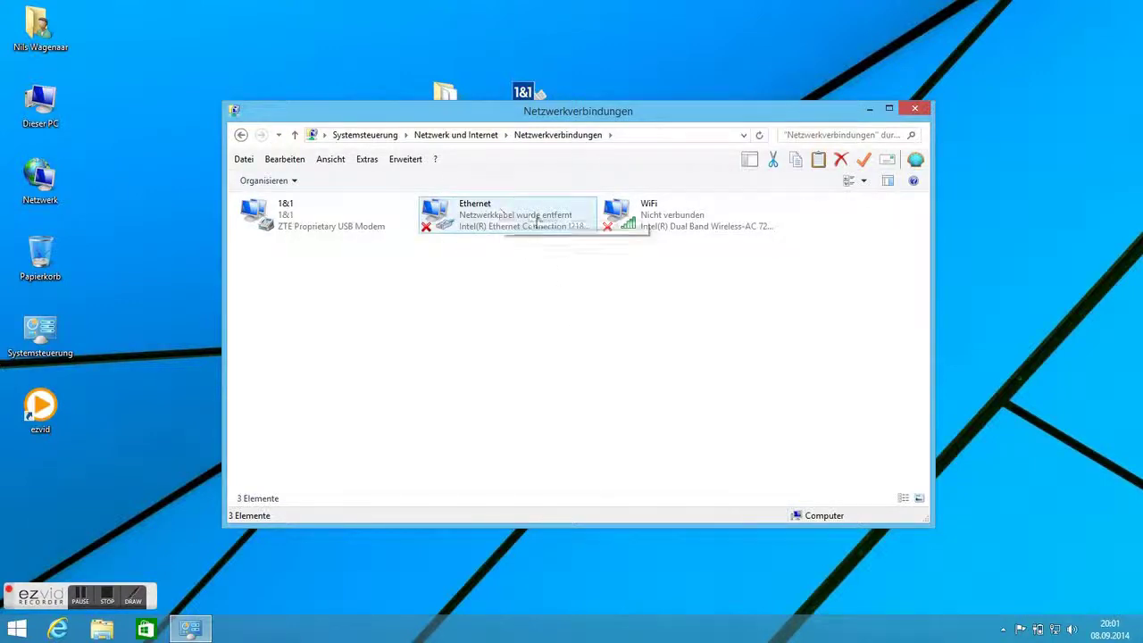
{"action": "left_click", "coordinate": [914, 109]}
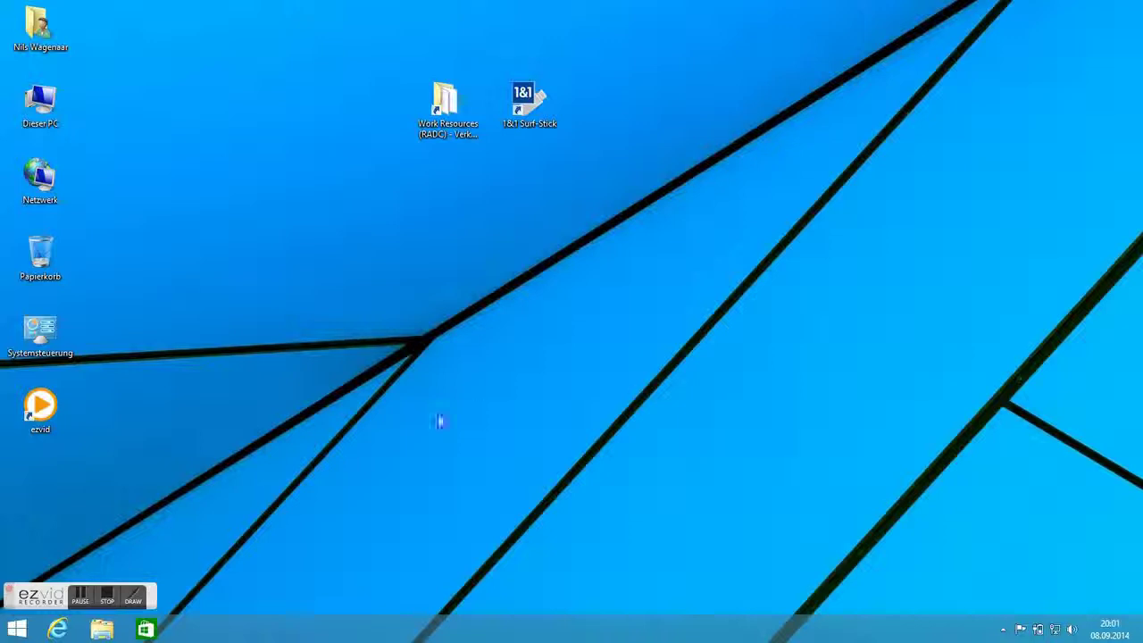